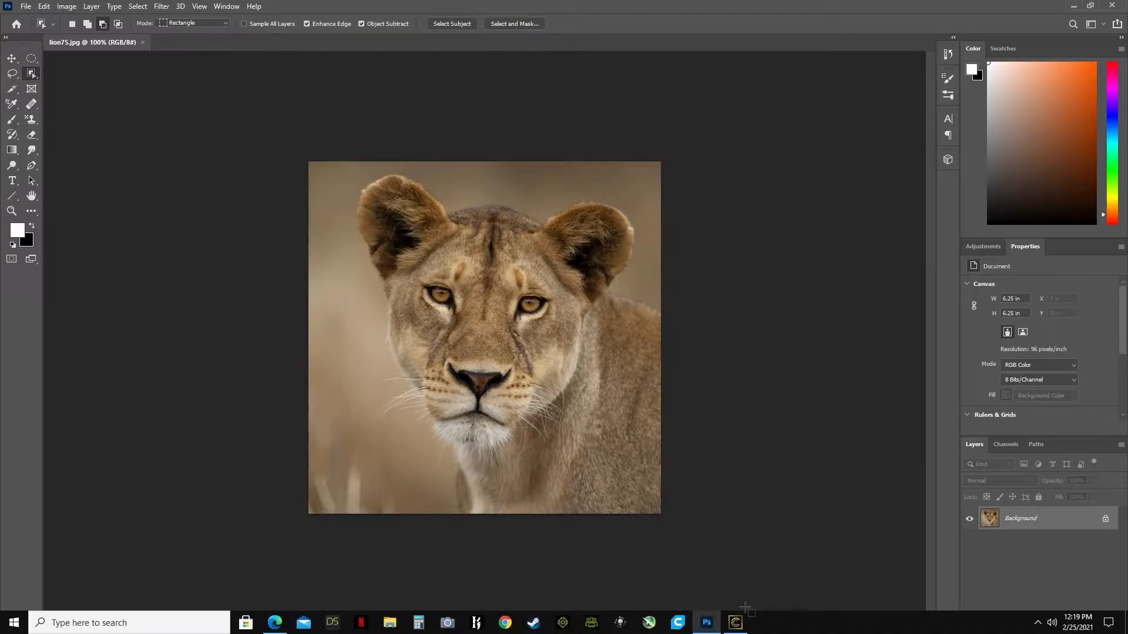
Switch to Carveco Maker and examine the lion head relief from several angles in the 3D view
{"action": "left_click", "coordinate": [735, 622]}
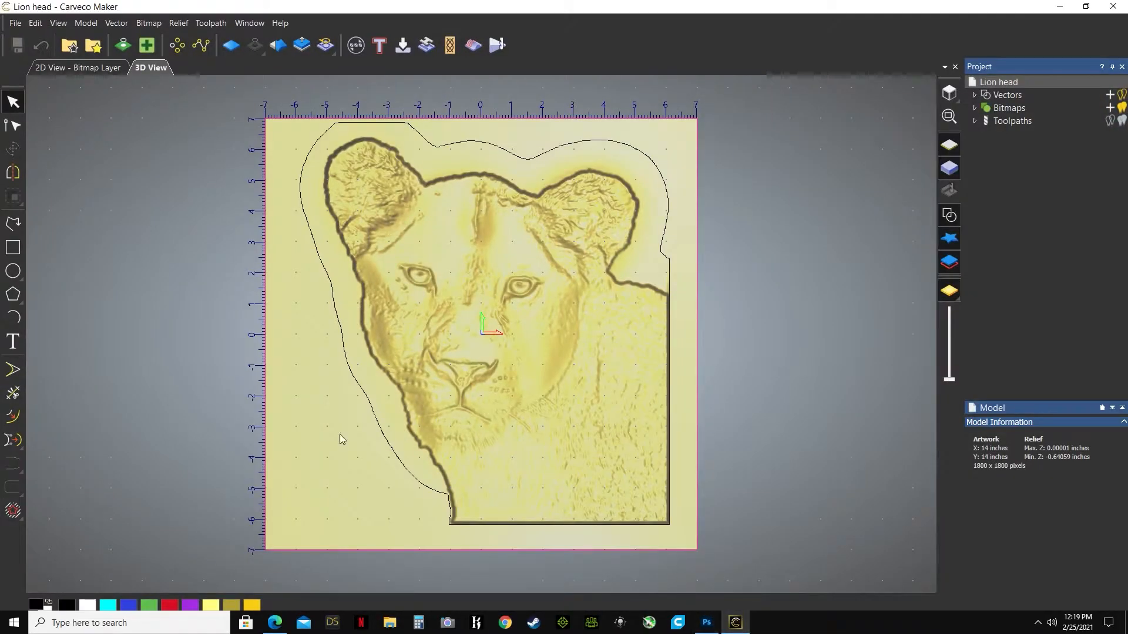
{"action": "left_click", "coordinate": [706, 623]}
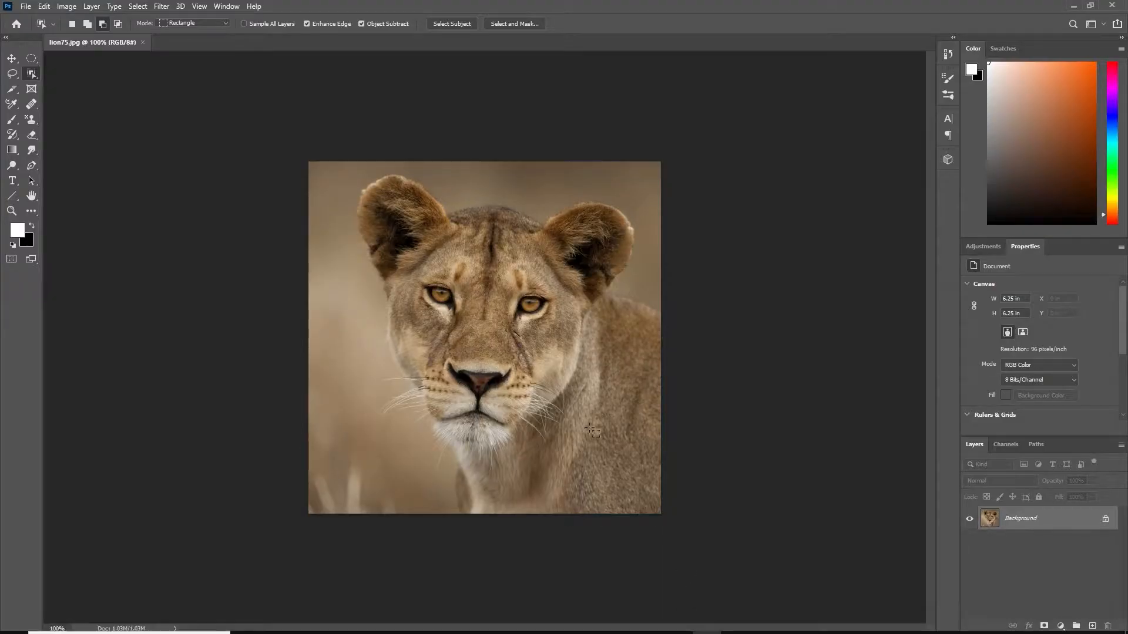
{"action": "left_click", "coordinate": [736, 623]}
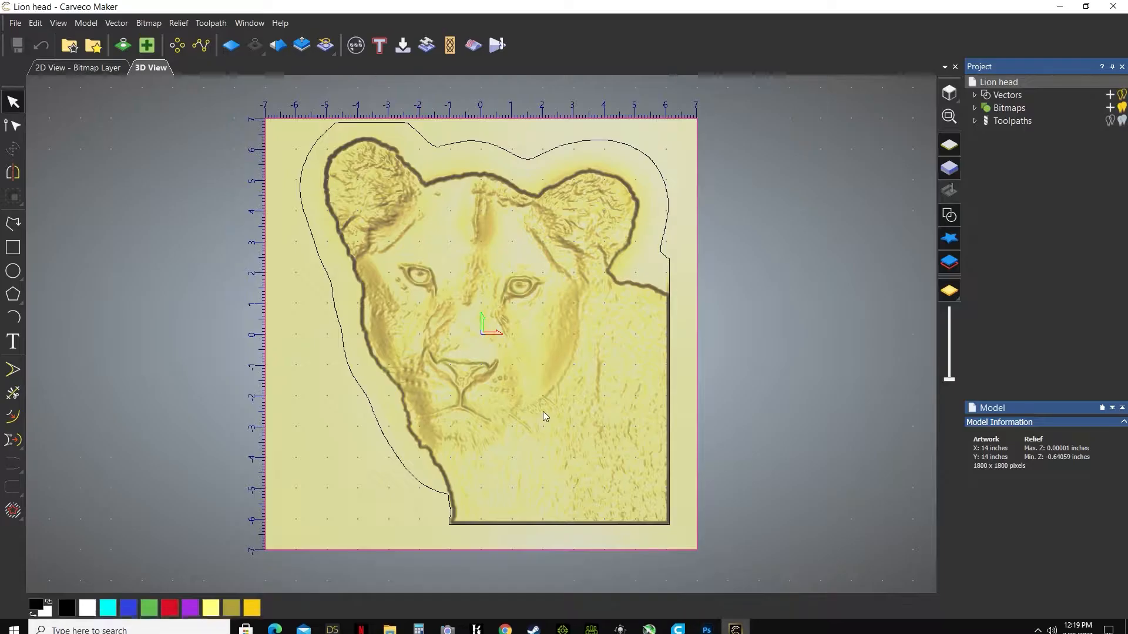
{"action": "left_click_drag", "start_coordinate": [609, 460], "coordinate": [539, 340]}
{"action": "scroll", "coordinate": [538, 339], "scroll_direction": "up", "scroll_amount": 3}
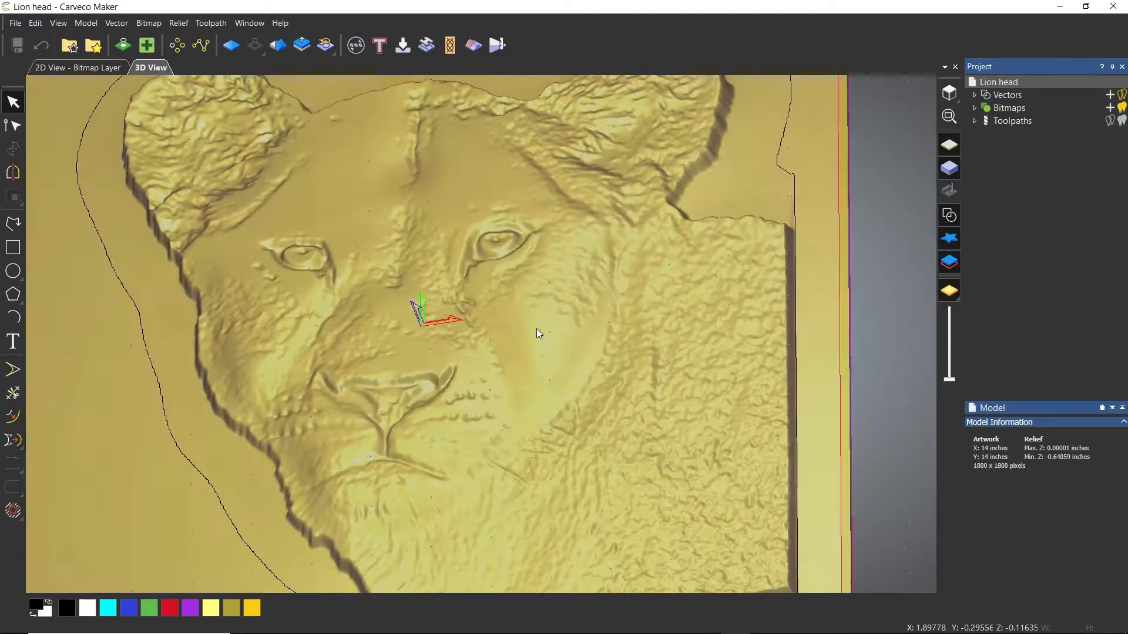
{"action": "scroll", "coordinate": [685, 452], "scroll_direction": "down", "scroll_amount": 1}
{"action": "left_click_drag", "start_coordinate": [685, 453], "coordinate": [634, 438]}
{"action": "left_click_drag", "start_coordinate": [561, 362], "coordinate": [625, 372]}
{"action": "left_click_drag", "start_coordinate": [673, 416], "coordinate": [685, 393]}
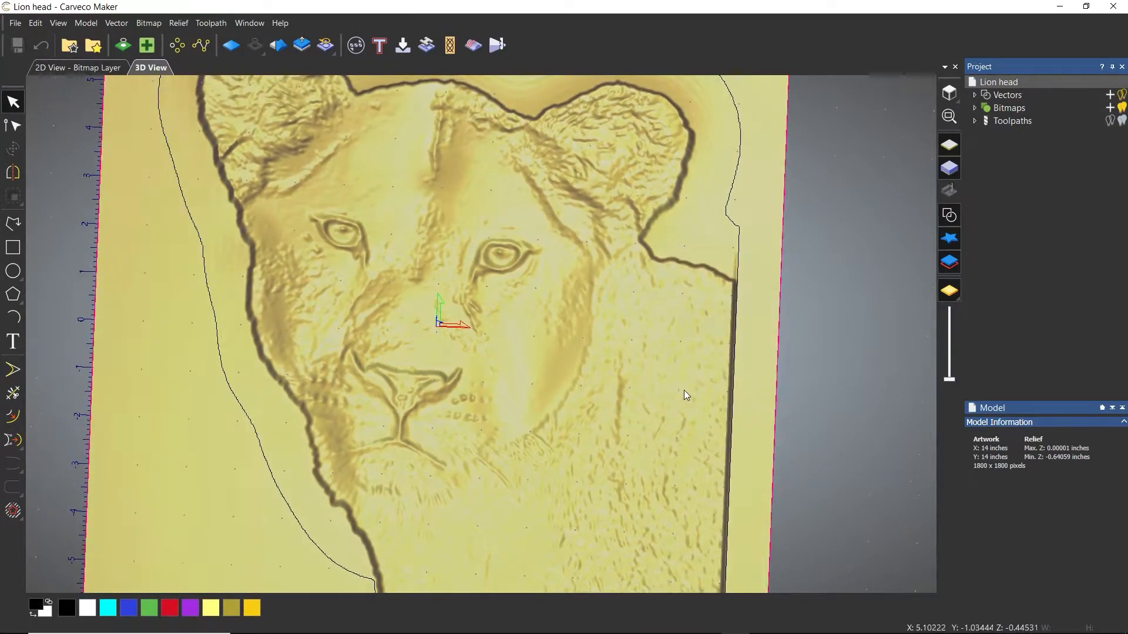
Switch to the Edge browser and view the uploaded videos on the JRDevelopment YouTube channel
{"action": "left_click", "coordinate": [707, 628]}
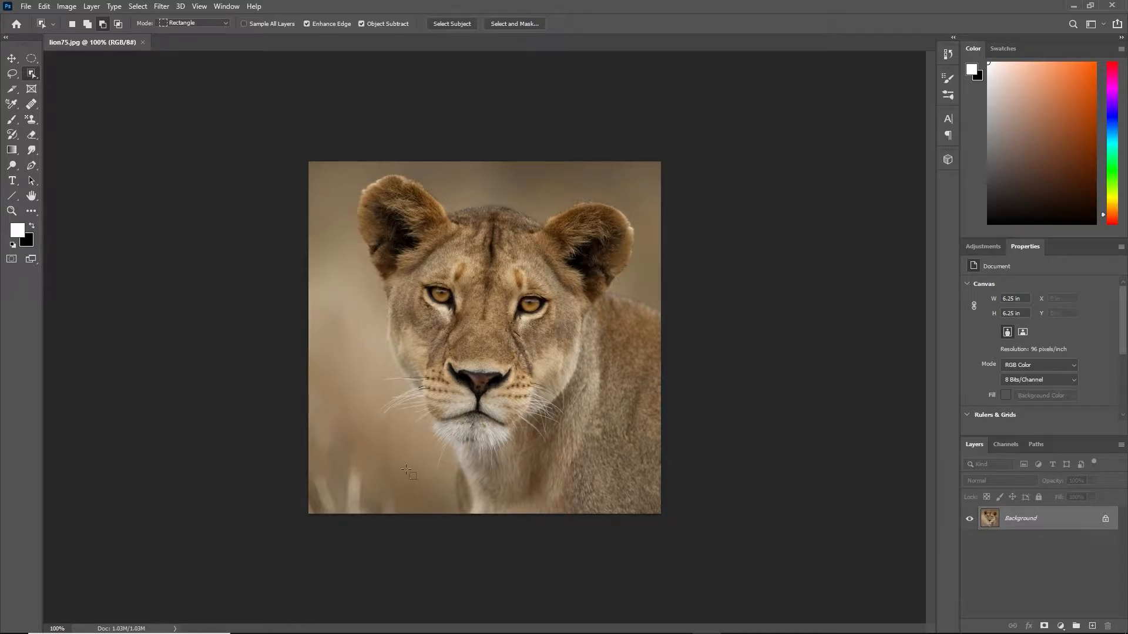
{"action": "mouse_move", "coordinate": [401, 624]}
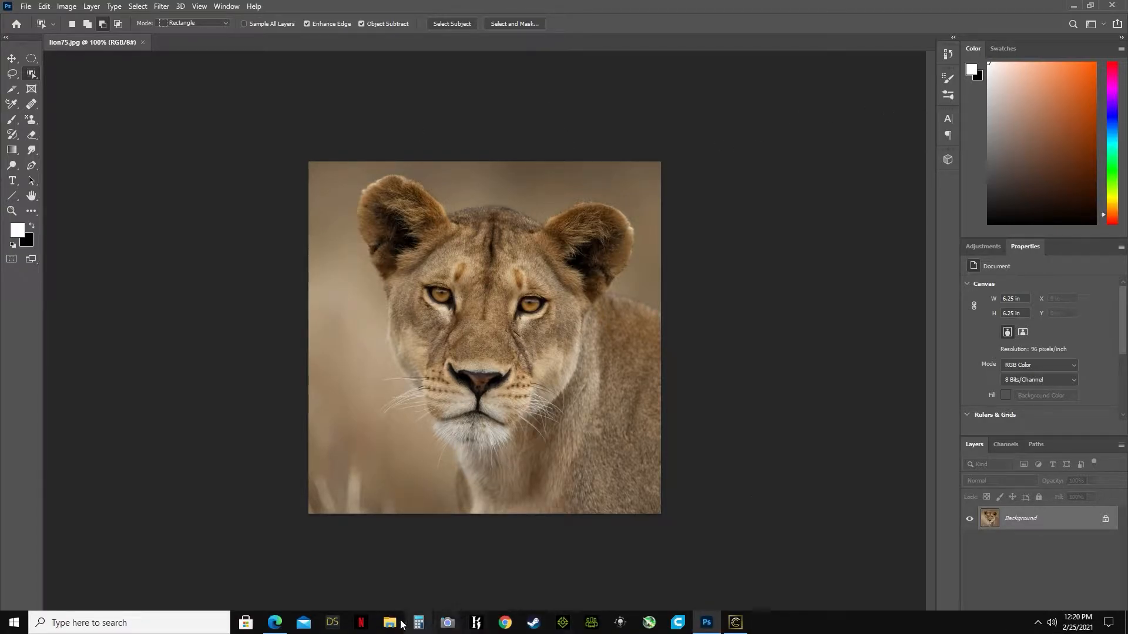
{"action": "left_click", "coordinate": [276, 622]}
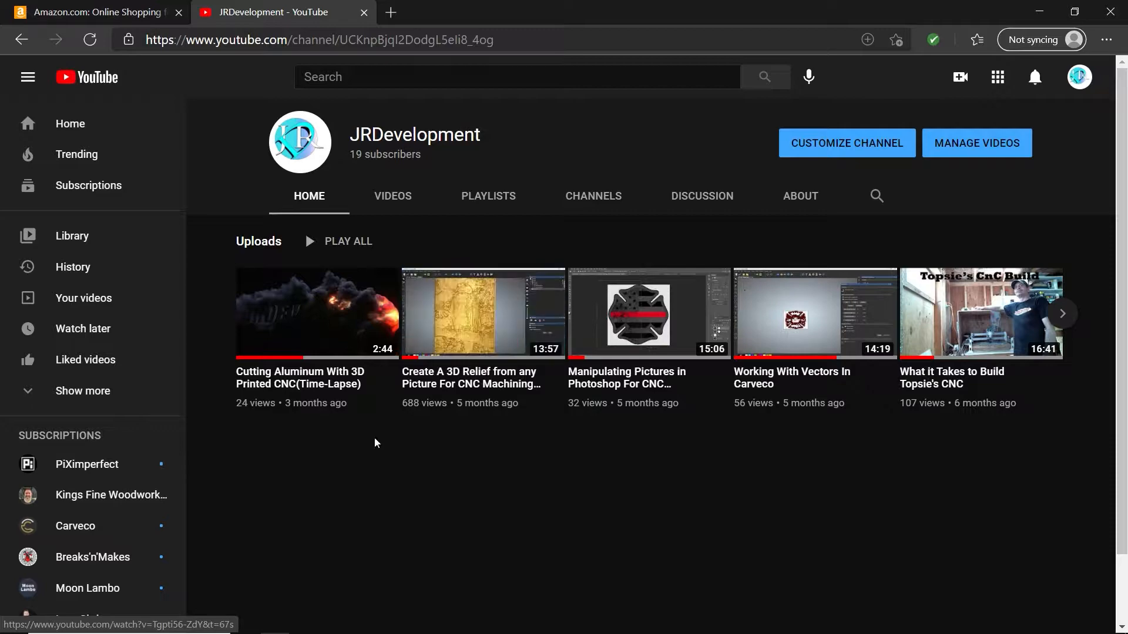
{"action": "mouse_move", "coordinate": [669, 633]}
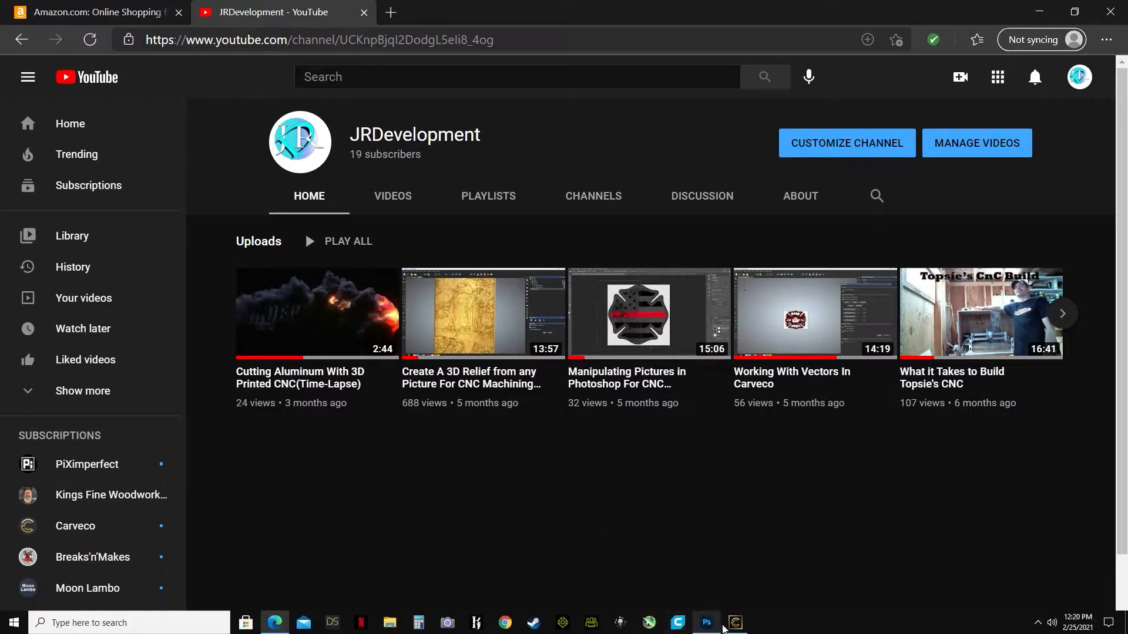
Switch to Carveco Maker and use Scale Relief to exaggerate the lion relief's height to about 2.03 inches
{"action": "left_click", "coordinate": [725, 627]}
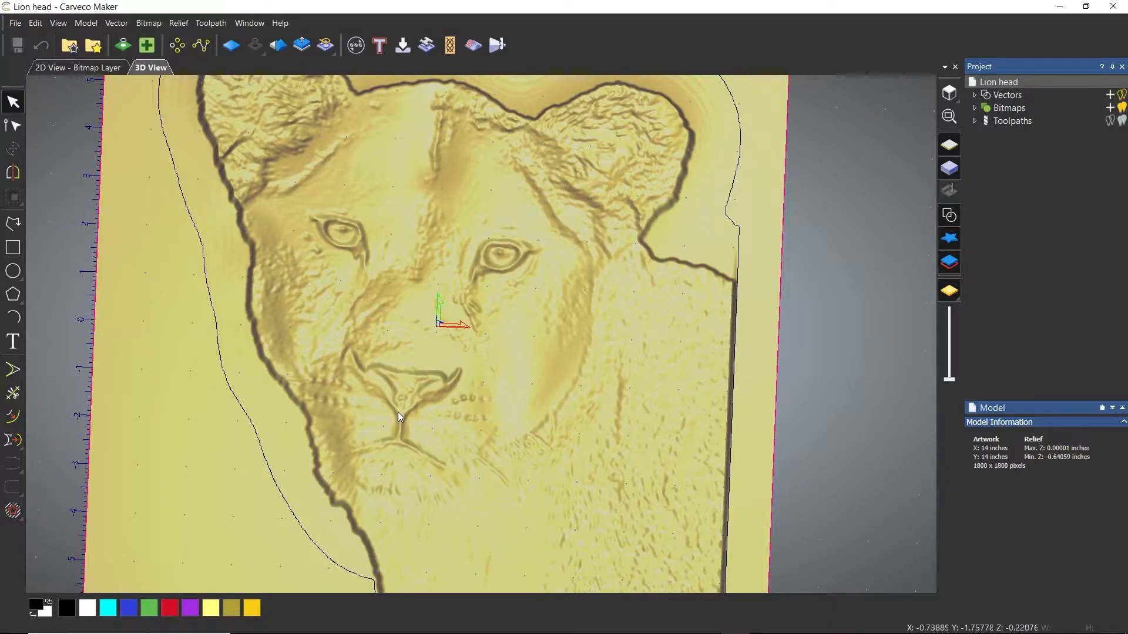
{"action": "left_click_drag", "start_coordinate": [400, 418], "coordinate": [431, 269]}
{"action": "left_click", "coordinate": [302, 45]}
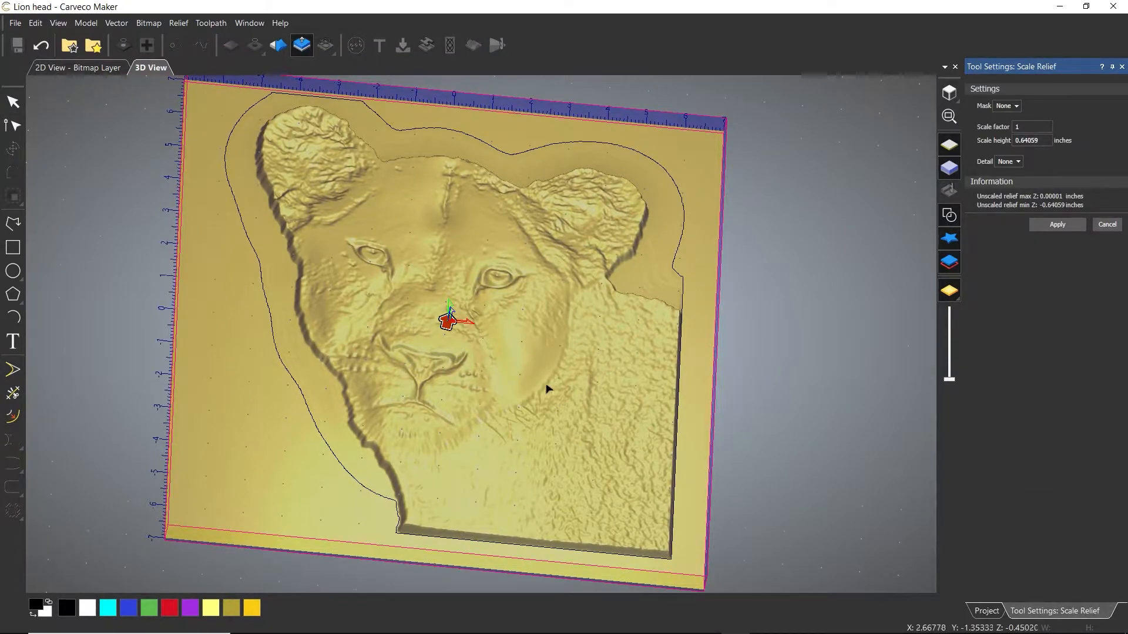
{"action": "left_click_drag", "start_coordinate": [449, 323], "coordinate": [461, 294]}
{"action": "mouse_move", "coordinate": [640, 343]}
{"action": "left_mouse_down"}
{"action": "mouse_move", "coordinate": [453, 275]}
{"action": "mouse_move", "coordinate": [615, 335]}
{"action": "mouse_move", "coordinate": [640, 326]}
{"action": "left_mouse_up"}
{"action": "mouse_move", "coordinate": [451, 288]}
{"action": "left_mouse_down"}
{"action": "mouse_move", "coordinate": [447, 310]}
{"action": "mouse_move", "coordinate": [452, 292]}
{"action": "left_mouse_up"}
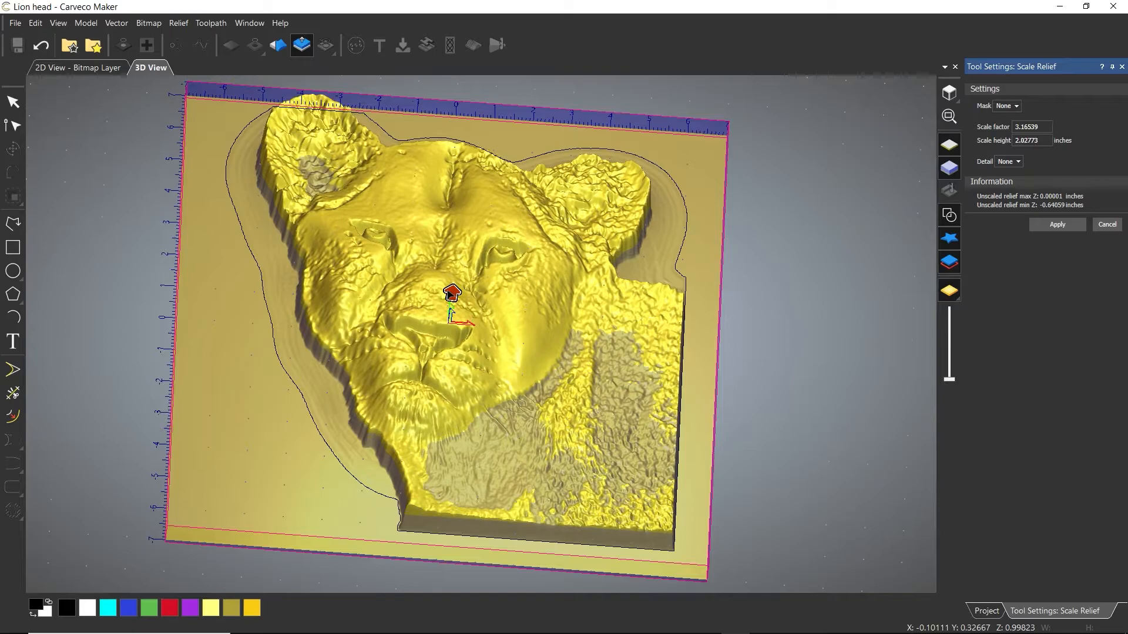
{"action": "scroll", "coordinate": [546, 311], "scroll_direction": "up", "scroll_amount": 5}
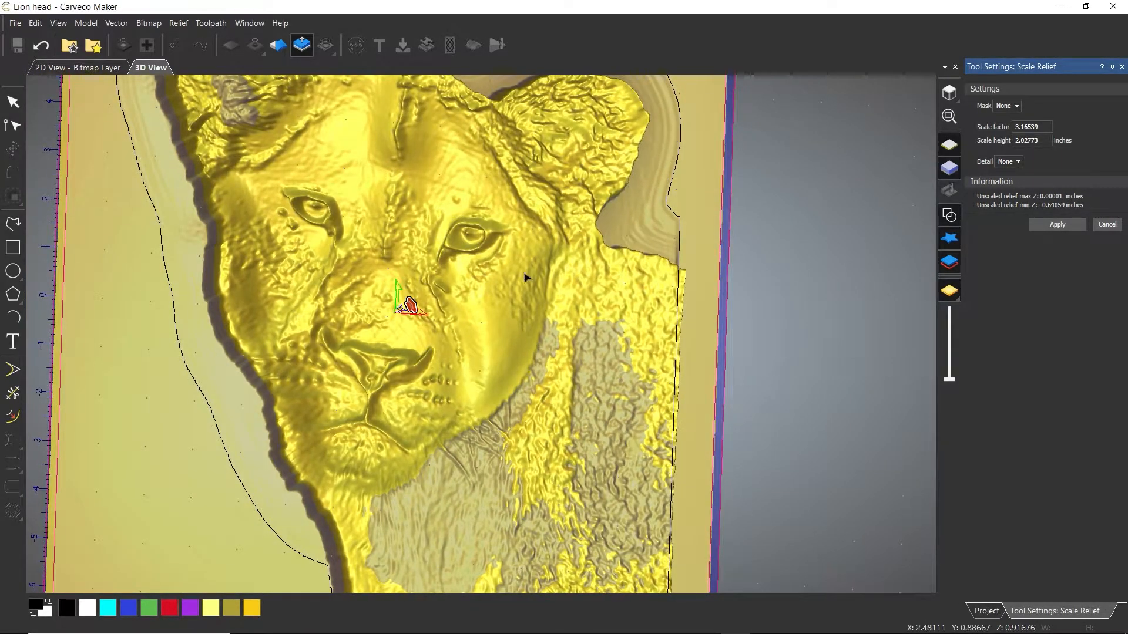
Preview the relief scaled down to a height of about 0.45 inches and up to about 2.68 inches
{"action": "scroll", "coordinate": [543, 317], "scroll_direction": "down", "scroll_amount": 3}
{"action": "scroll", "coordinate": [543, 318], "scroll_direction": "down", "scroll_amount": 2}
{"action": "left_click_drag", "start_coordinate": [436, 320], "coordinate": [424, 329]}
{"action": "left_click_drag", "start_coordinate": [525, 346], "coordinate": [540, 284]}
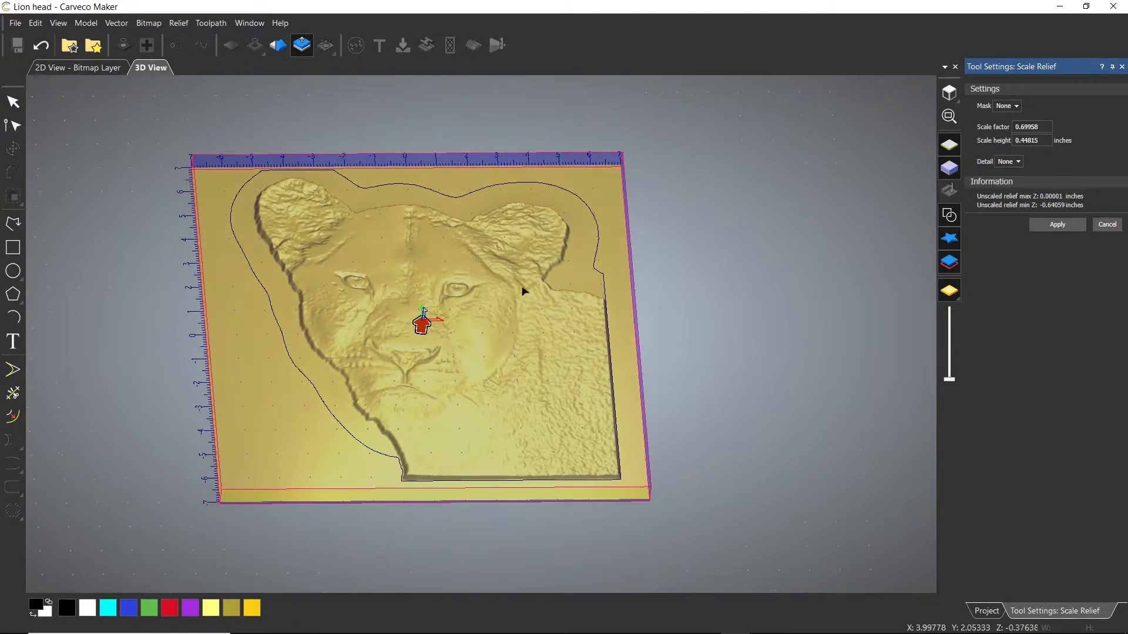
{"action": "left_click_drag", "start_coordinate": [422, 325], "coordinate": [427, 282]}
{"action": "left_click_drag", "start_coordinate": [506, 389], "coordinate": [538, 365]}
{"action": "scroll", "coordinate": [554, 366], "scroll_direction": "up", "scroll_amount": 5}
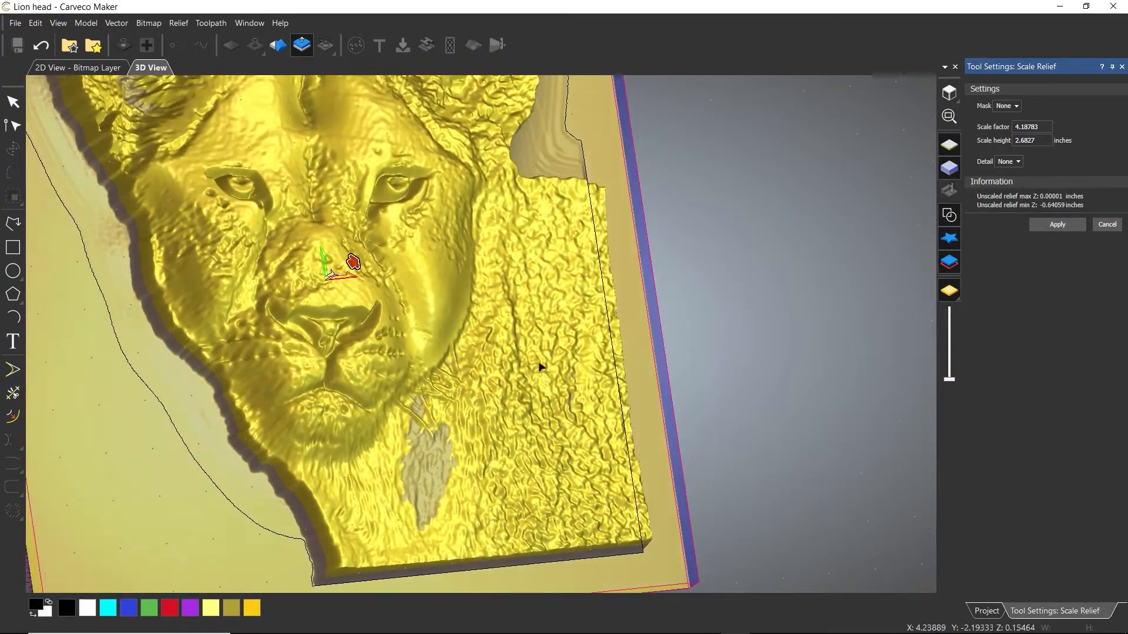
Scale the lion relief down to a height of about 0.39 inches and apply the scaling
{"action": "left_click_drag", "start_coordinate": [353, 263], "coordinate": [320, 283]}
{"action": "left_click_drag", "start_coordinate": [772, 330], "coordinate": [666, 247]}
{"action": "scroll", "coordinate": [342, 356], "scroll_direction": "down", "scroll_amount": 2}
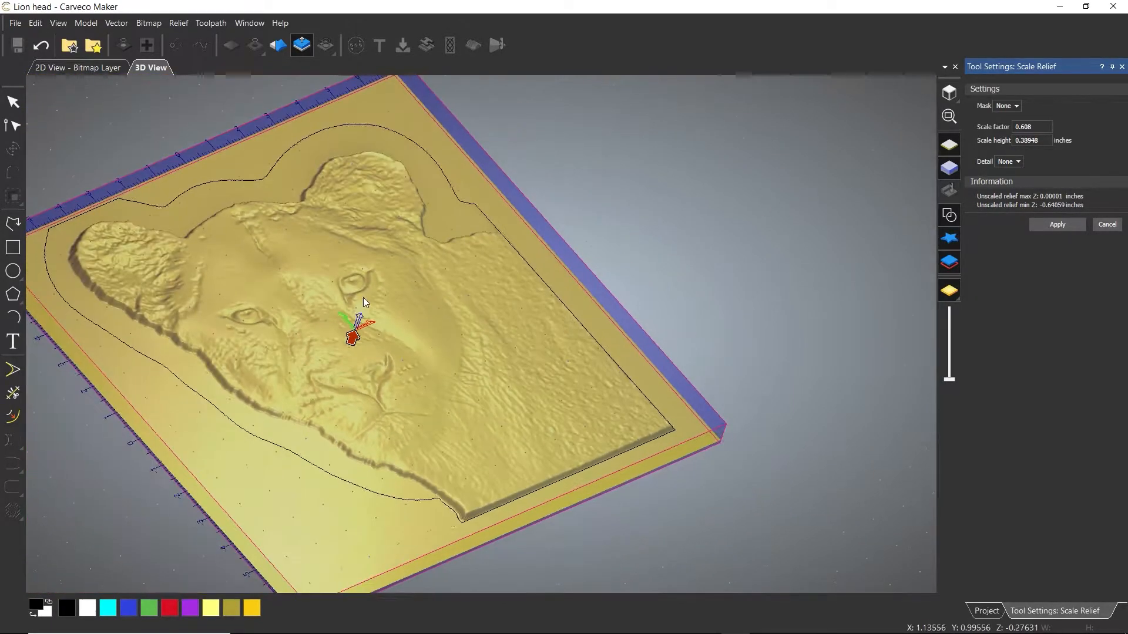
{"action": "left_click_drag", "start_coordinate": [363, 299], "coordinate": [347, 188]}
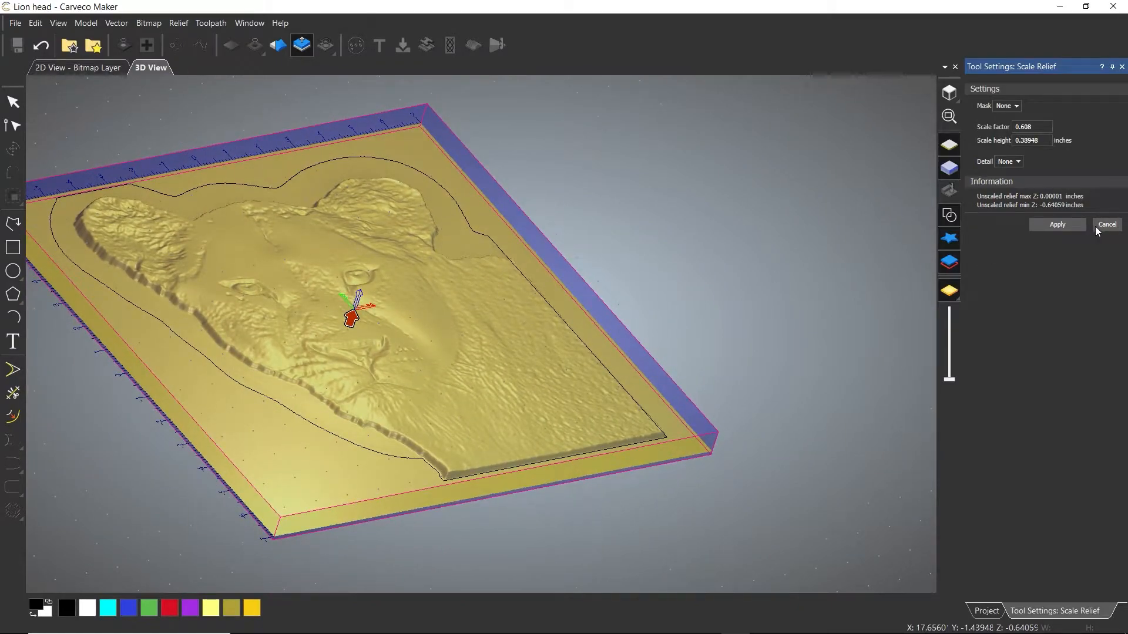
{"action": "left_click", "coordinate": [1057, 225]}
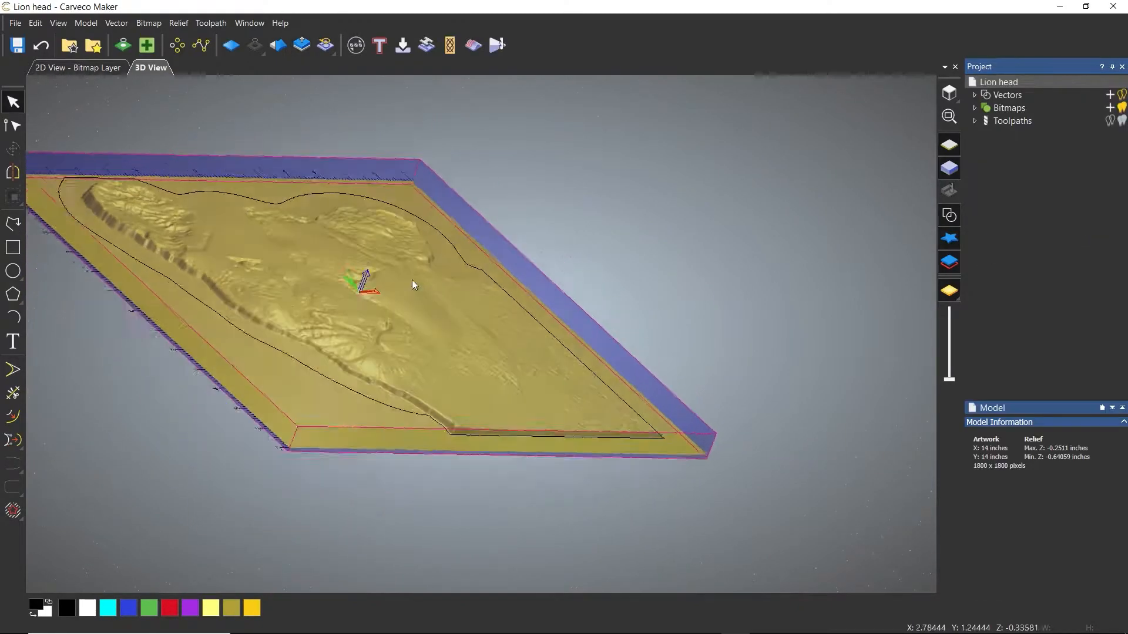
Examine the facial and fur detail of the flattened lion relief up close and from the side
{"action": "scroll", "coordinate": [405, 294], "scroll_direction": "up", "scroll_amount": 5}
{"action": "left_click_drag", "start_coordinate": [463, 319], "coordinate": [419, 333]}
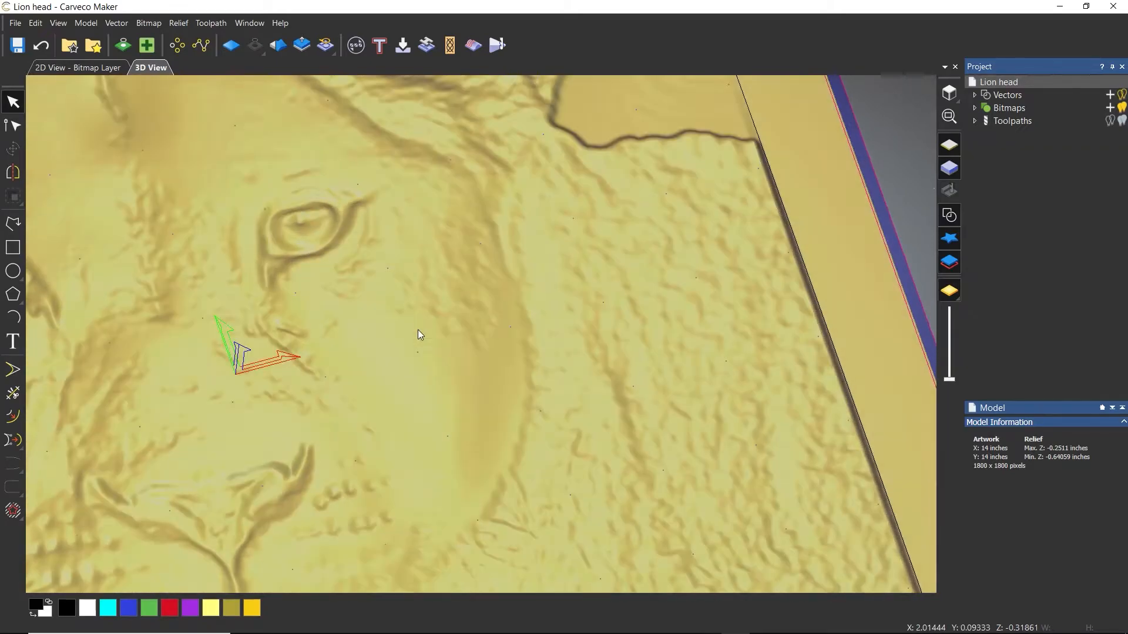
{"action": "scroll", "coordinate": [415, 282], "scroll_direction": "down", "scroll_amount": 3}
{"action": "left_click_drag", "start_coordinate": [415, 282], "coordinate": [343, 340]}
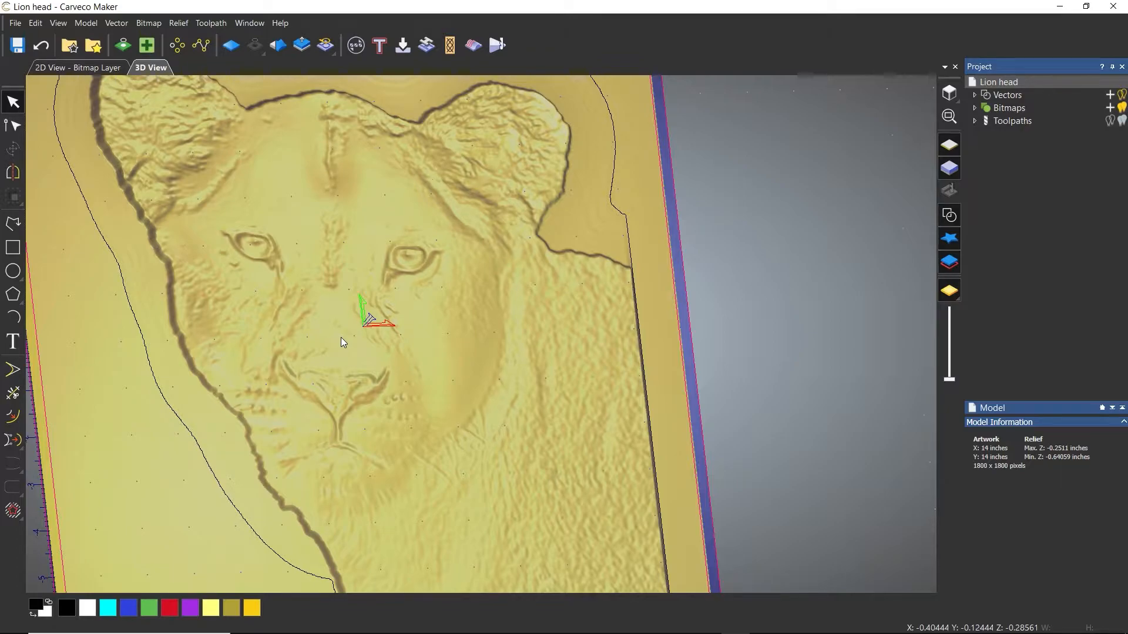
{"action": "scroll", "coordinate": [503, 354], "scroll_direction": "down", "scroll_amount": 5}
{"action": "left_click_drag", "start_coordinate": [520, 283], "coordinate": [416, 219]}
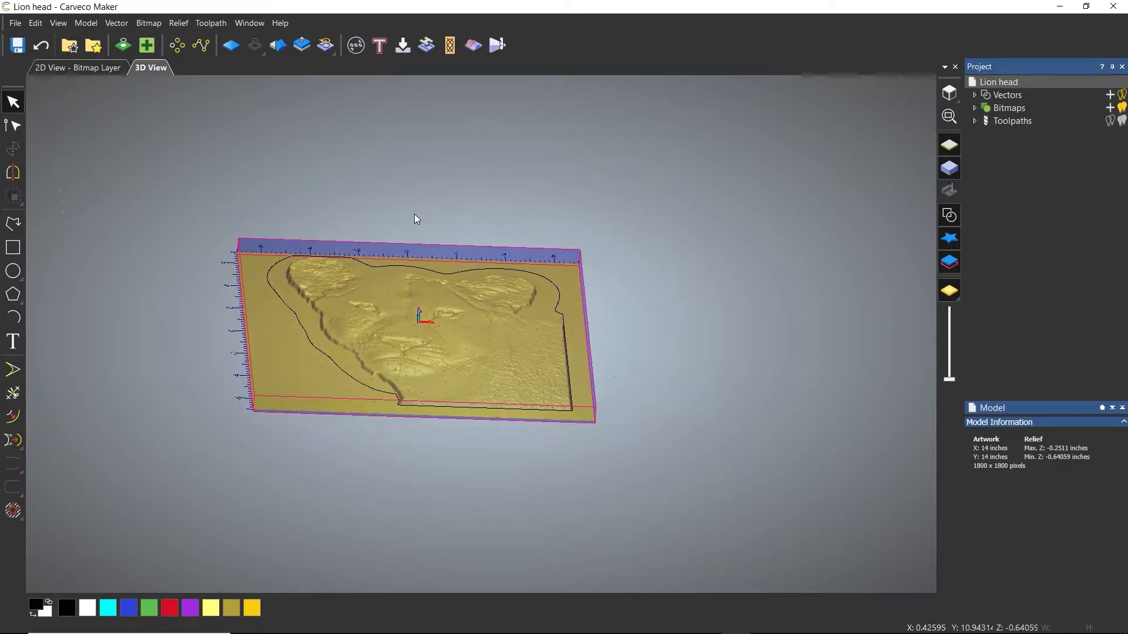
Switch to Photoshop, duplicate the Background layer of the lion photo and hide the original
{"action": "left_click", "coordinate": [1052, 7]}
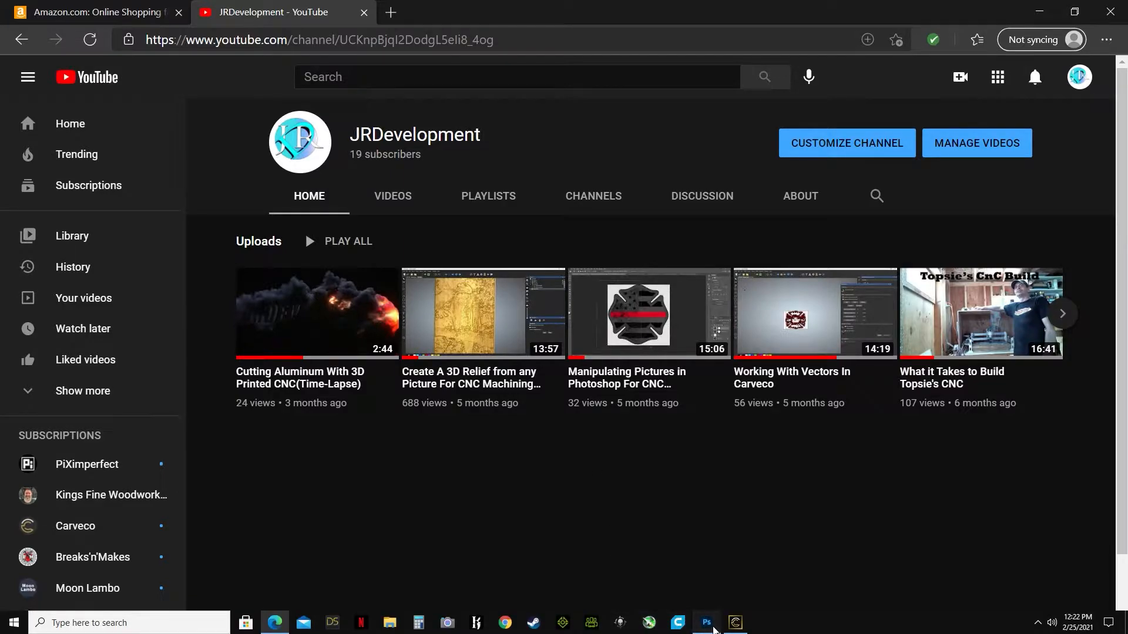
{"action": "left_click", "coordinate": [706, 623]}
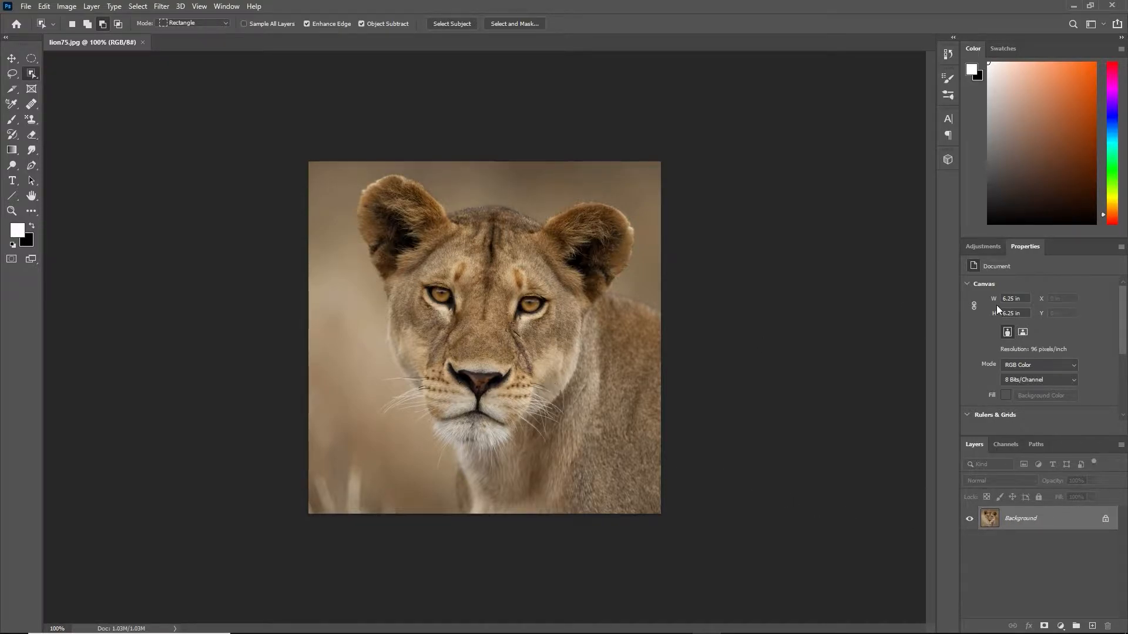
{"action": "key", "text": "ctrl+j"}
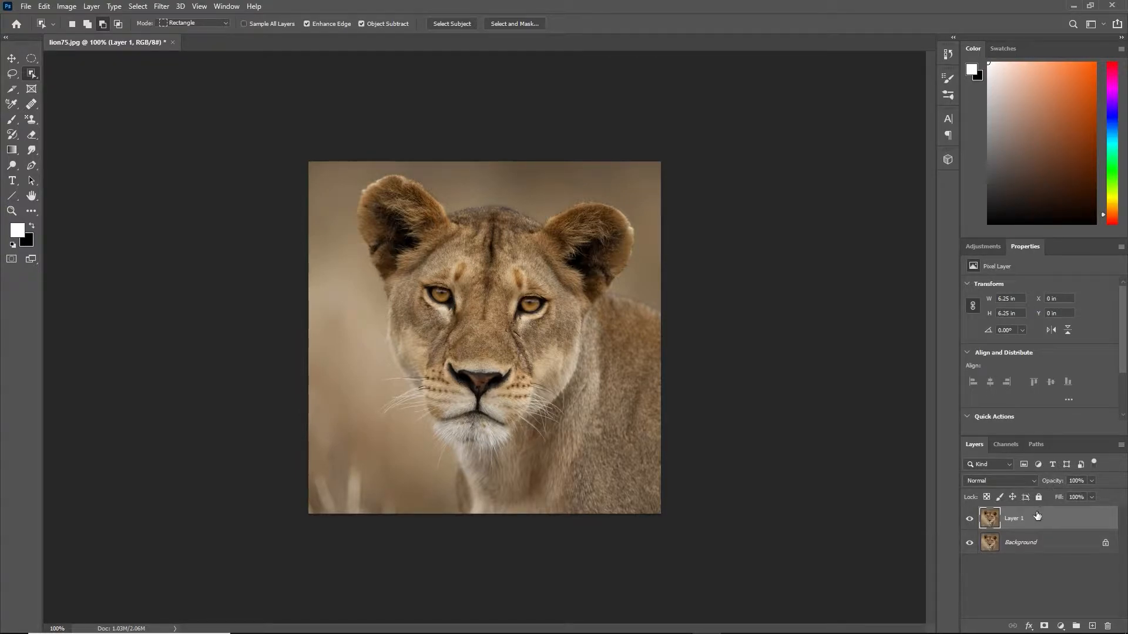
{"action": "left_click", "coordinate": [969, 543]}
Try the automatic Remove Background action on the duplicated lion layer and undo it
{"action": "scroll", "coordinate": [1010, 347], "scroll_direction": "down", "scroll_amount": 3}
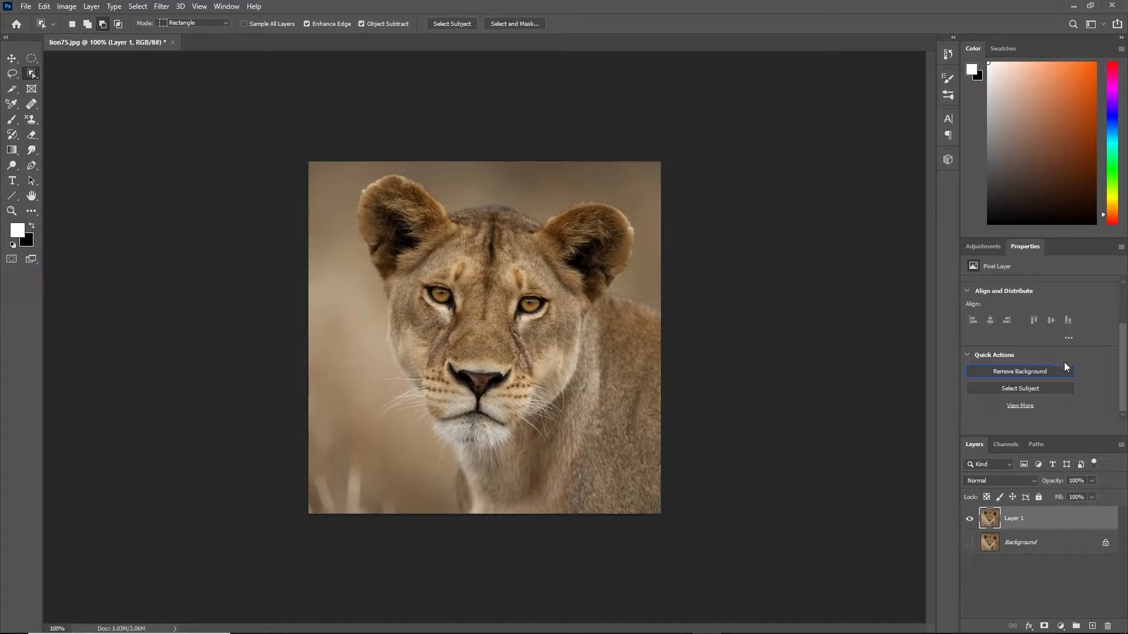
{"action": "left_click", "coordinate": [1020, 373]}
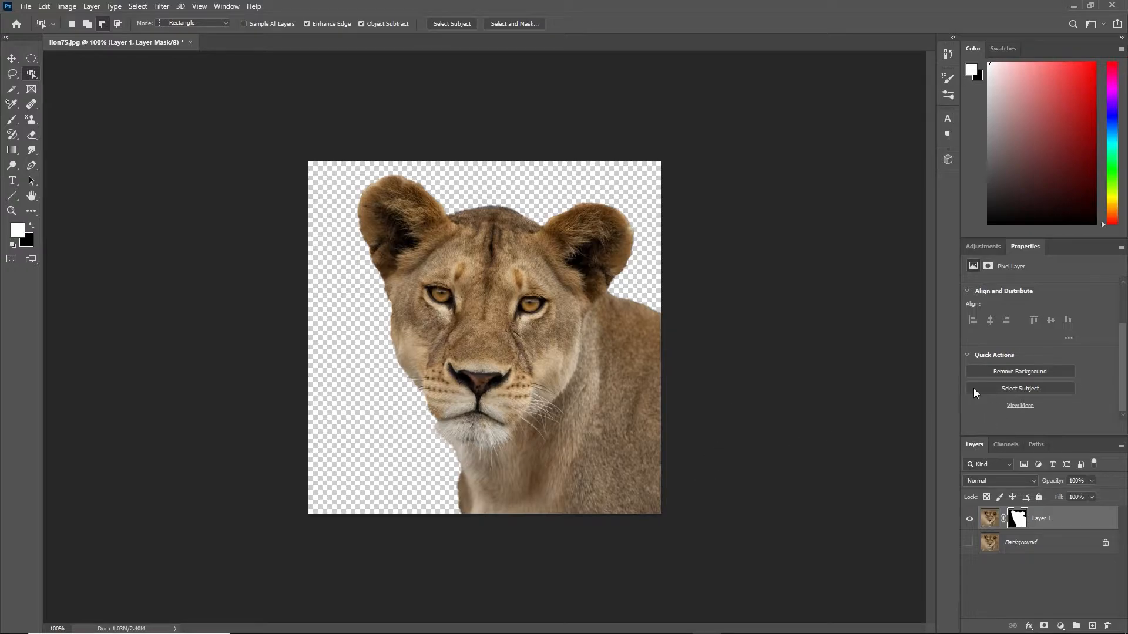
{"action": "key", "text": "ctrl+z"}
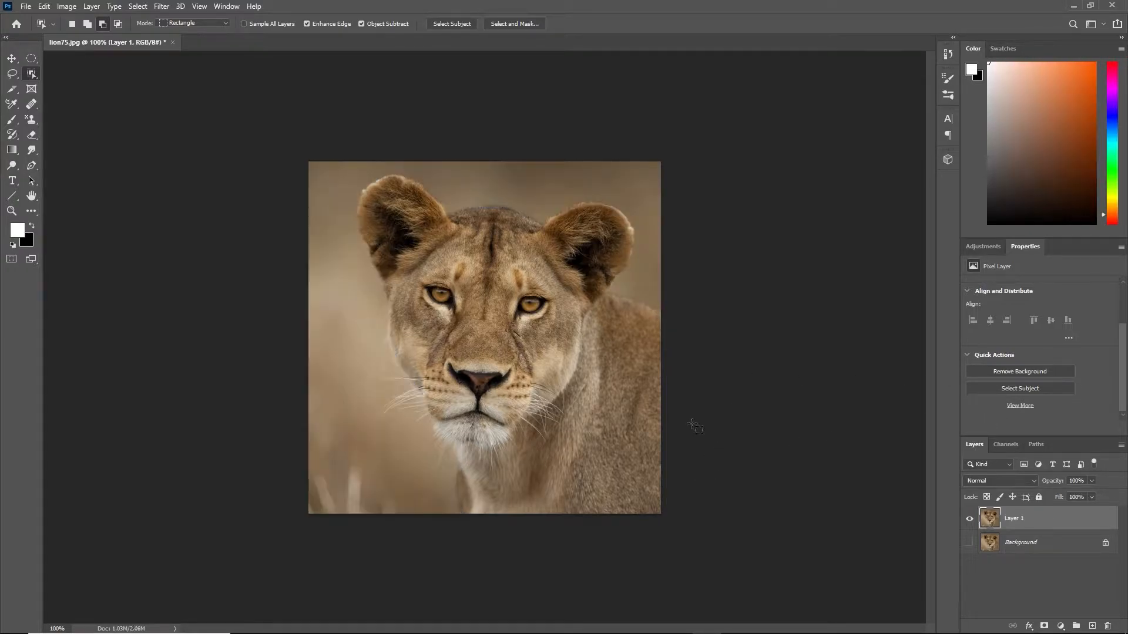
Select the lion with the Object Selection tool, using a rectangular region around the whole image
{"action": "right_click", "coordinate": [31, 77]}
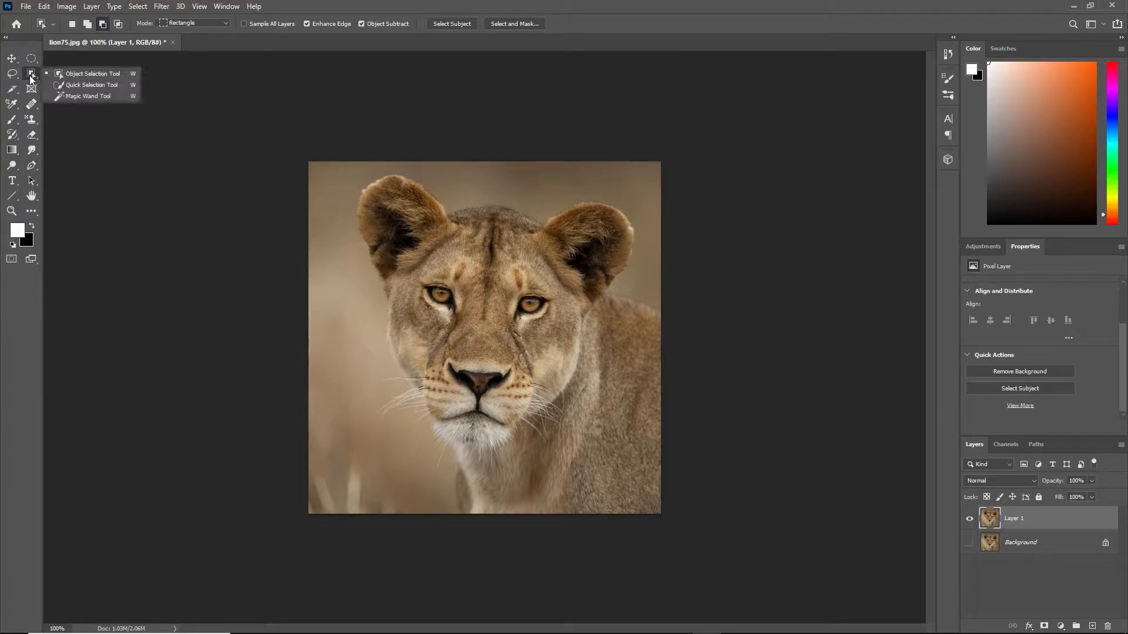
{"action": "left_click", "coordinate": [91, 73]}
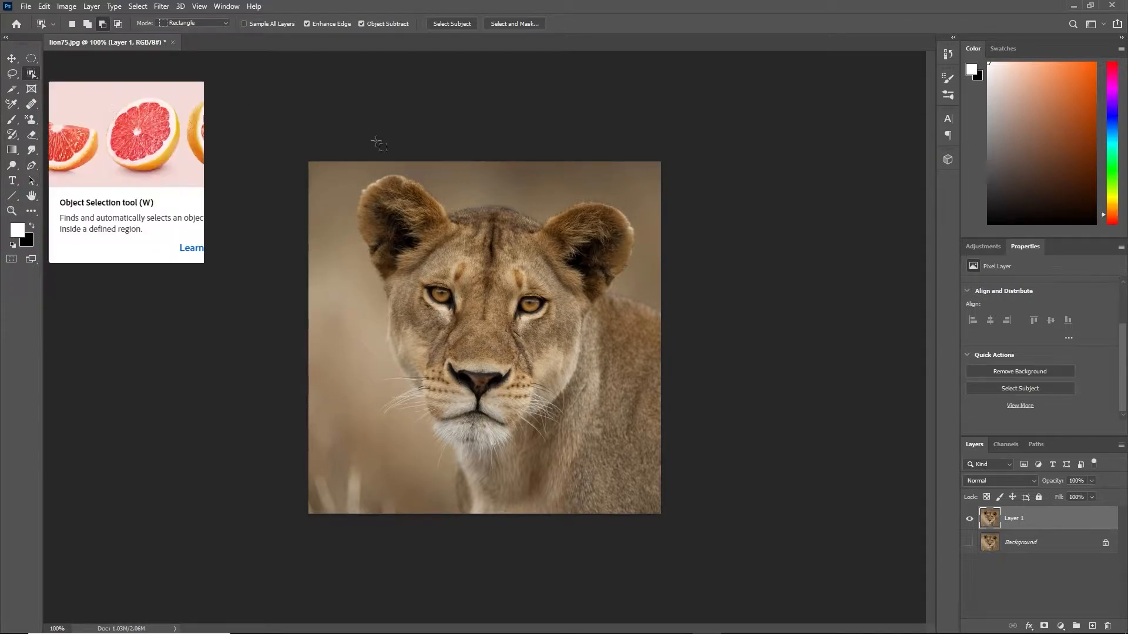
{"action": "left_click_drag", "start_coordinate": [242, 118], "coordinate": [864, 549]}
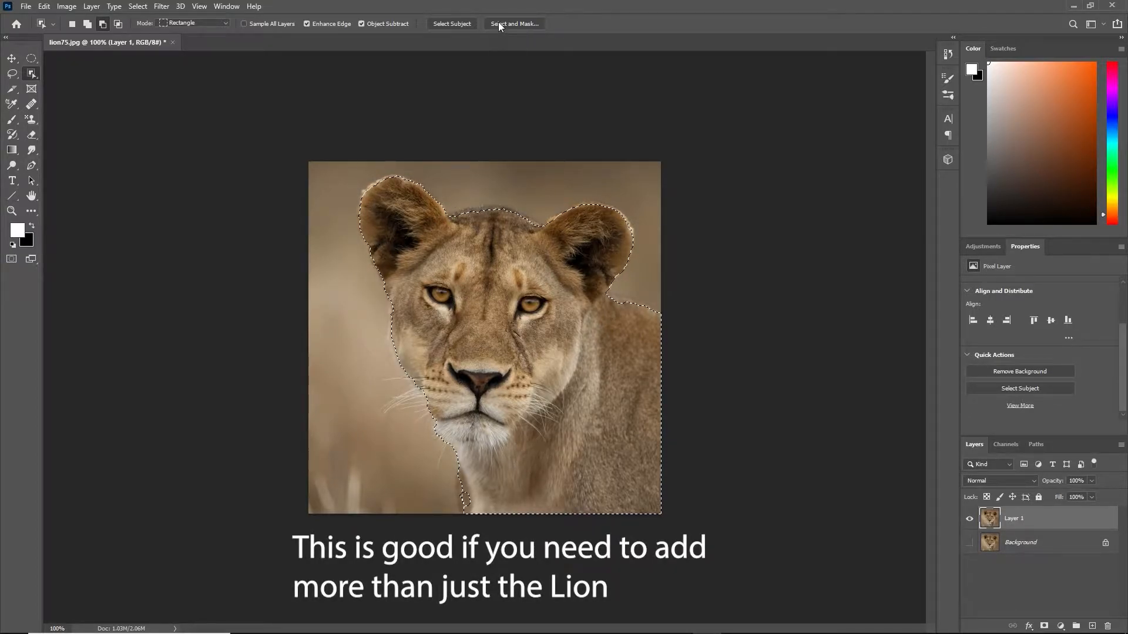
Review the selection tools in the toolbar customization dialog and close it
{"action": "left_click", "coordinate": [30, 71]}
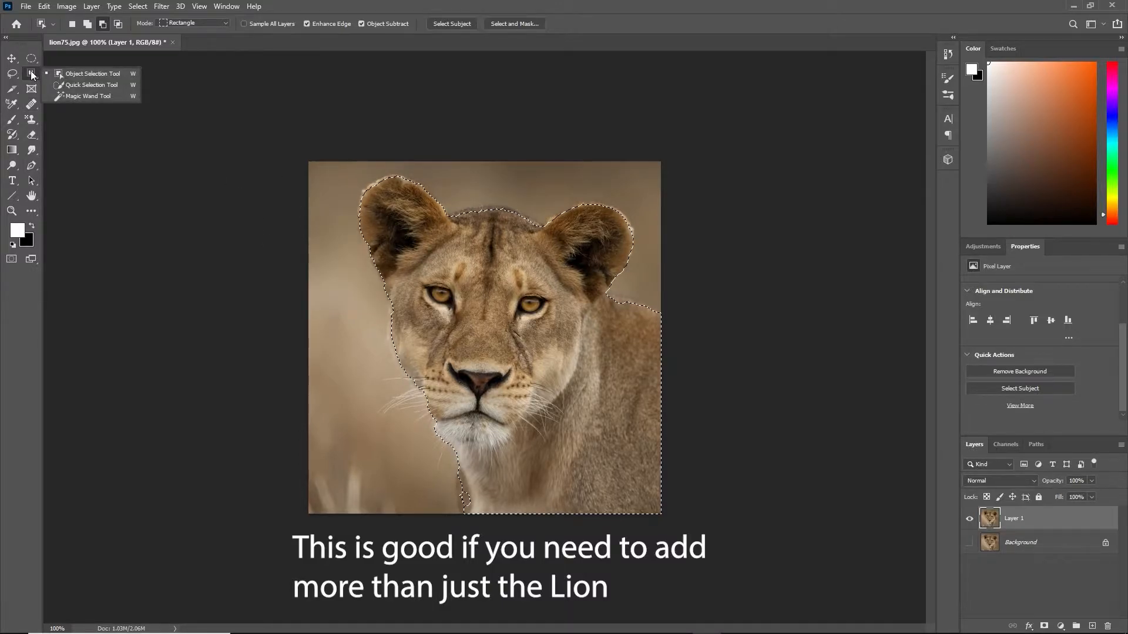
{"action": "left_click", "coordinate": [44, 7]}
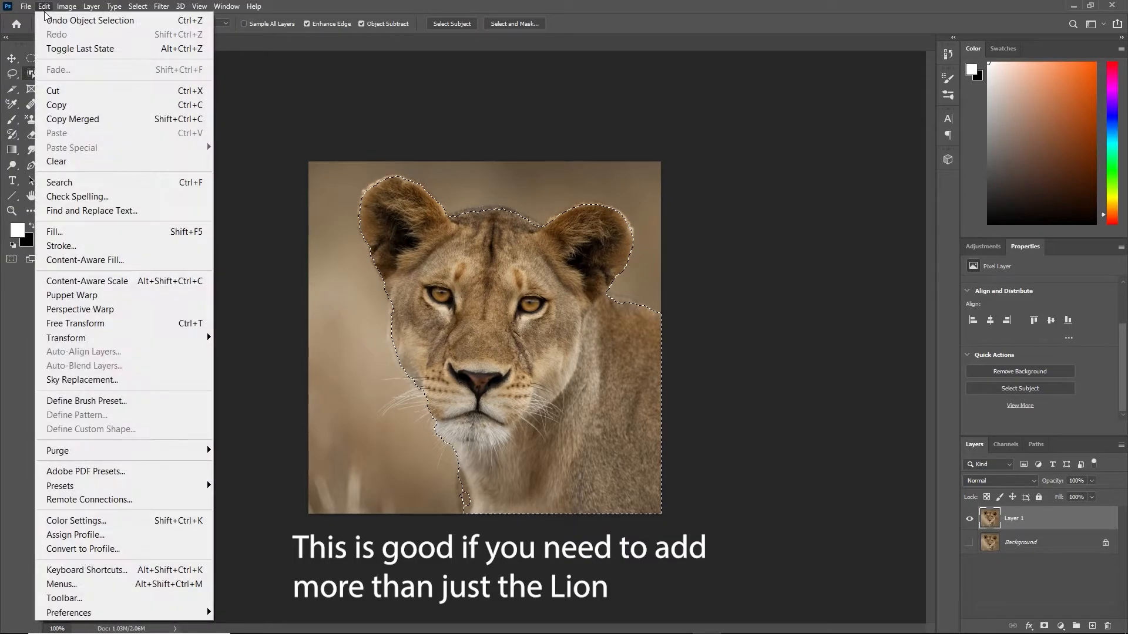
{"action": "left_click", "coordinate": [55, 600]}
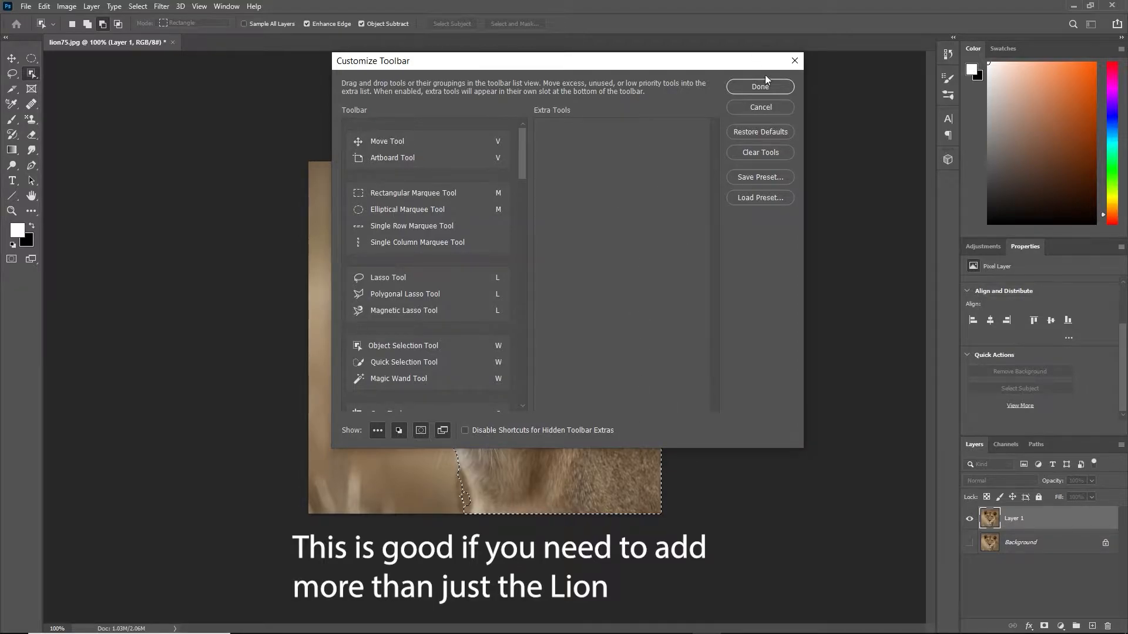
{"action": "left_click", "coordinate": [766, 90]}
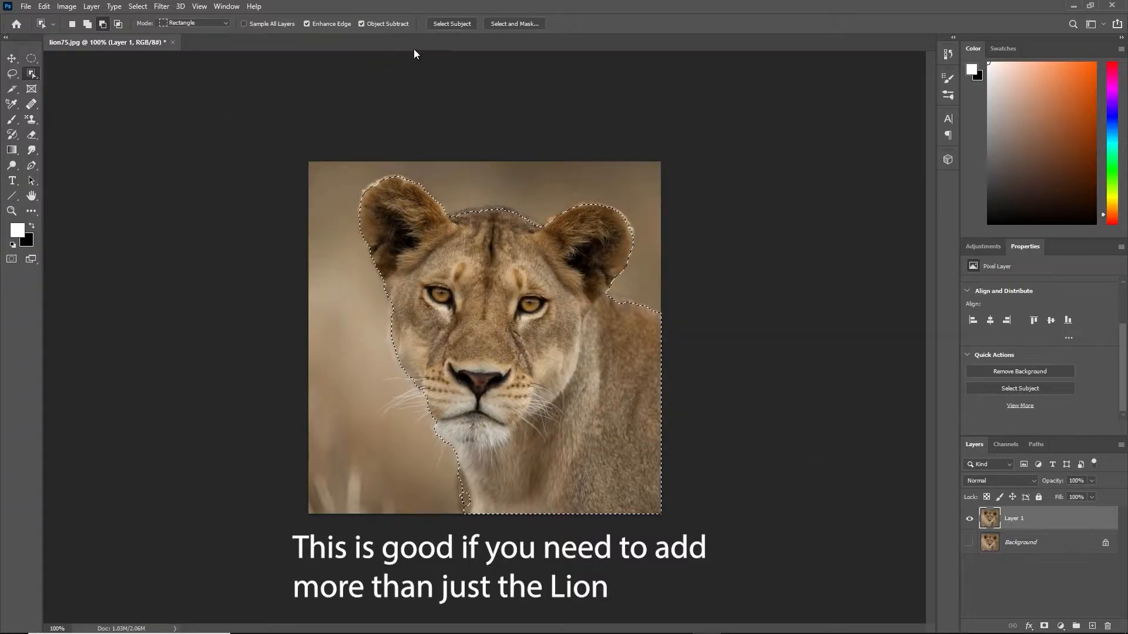
Open the lion selection in Select and Mask and brush away the leftover background along the neck edge below the chin
{"action": "left_click", "coordinate": [496, 23]}
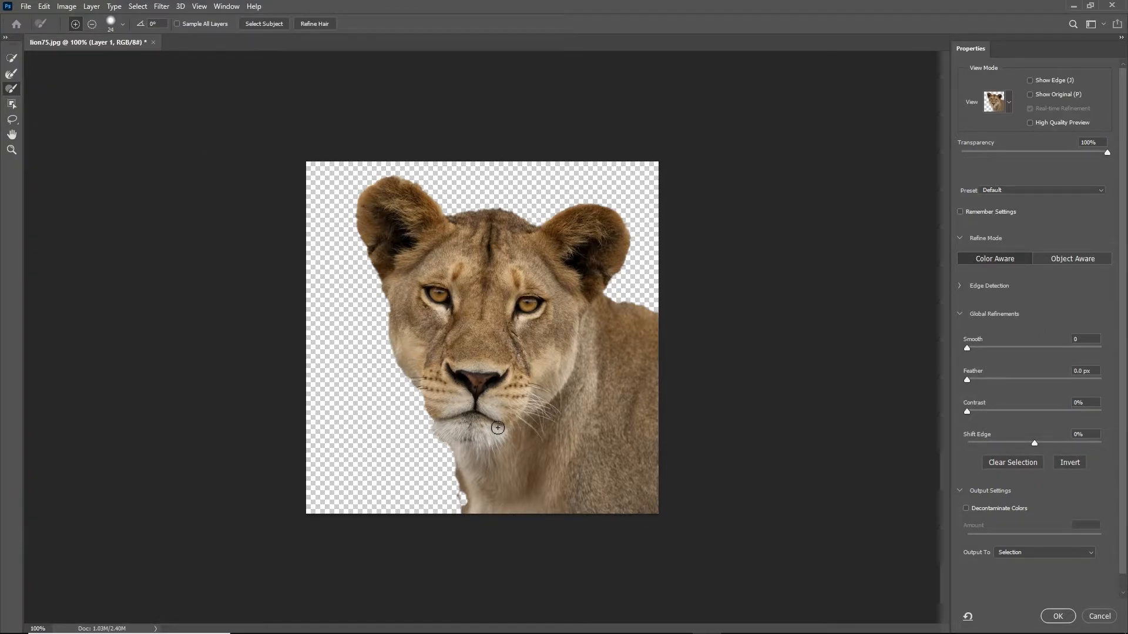
{"action": "scroll", "coordinate": [401, 395], "scroll_direction": "up", "scroll_amount": 1, "text": "alt"}
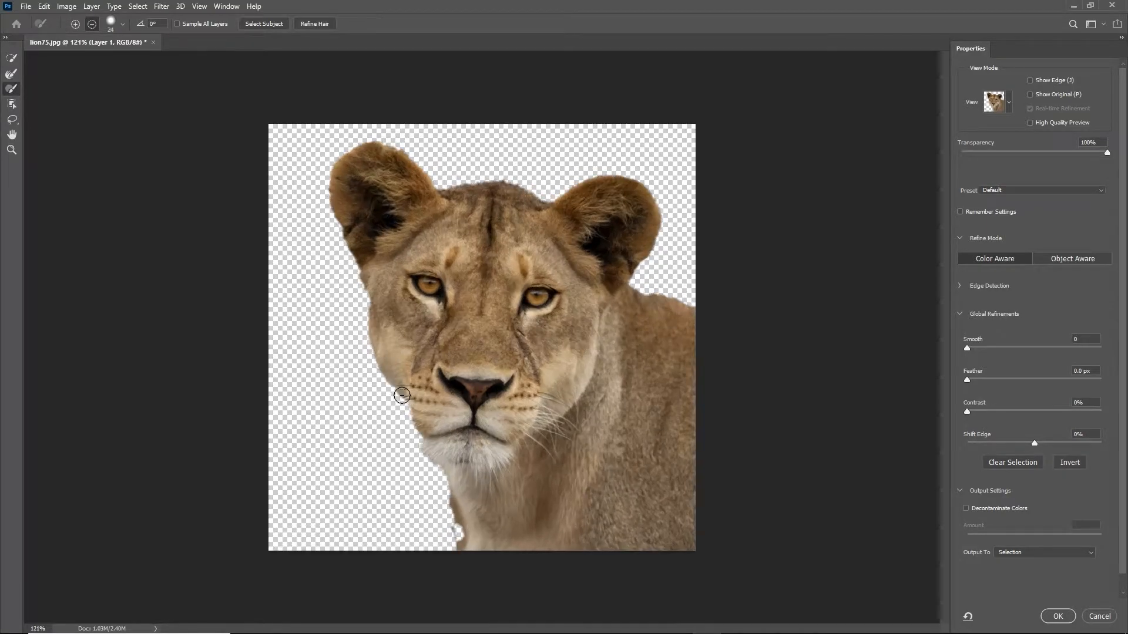
{"action": "scroll", "coordinate": [402, 394], "scroll_direction": "up", "scroll_amount": 3, "text": "alt"}
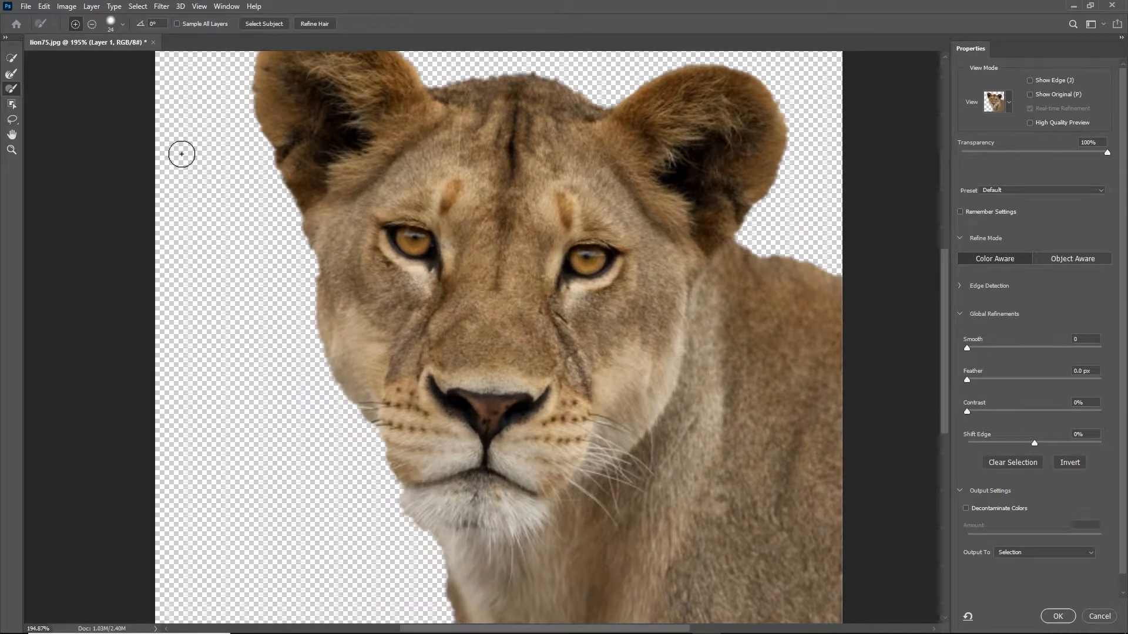
{"action": "scroll", "coordinate": [323, 232], "scroll_direction": "down", "scroll_amount": 5}
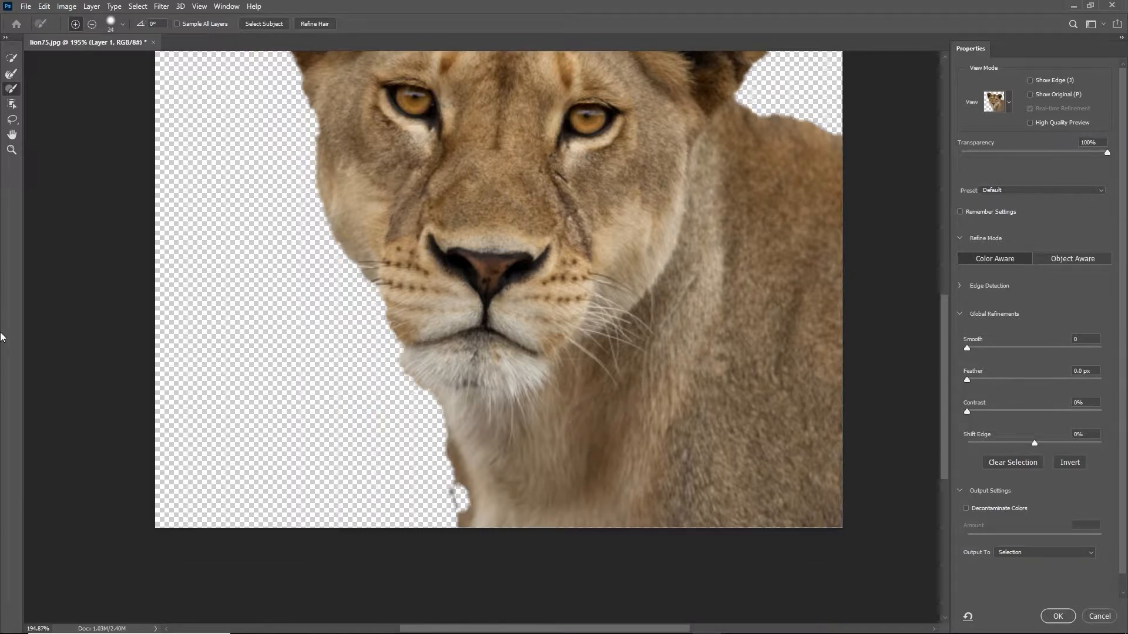
{"action": "key", "text": "alt"}
{"action": "key", "text": "alt"}
{"action": "mouse_move", "coordinate": [441, 446]}
{"action": "left_mouse_down"}
{"action": "mouse_move", "coordinate": [453, 516]}
{"action": "mouse_move", "coordinate": [453, 491]}
{"action": "left_mouse_up"}
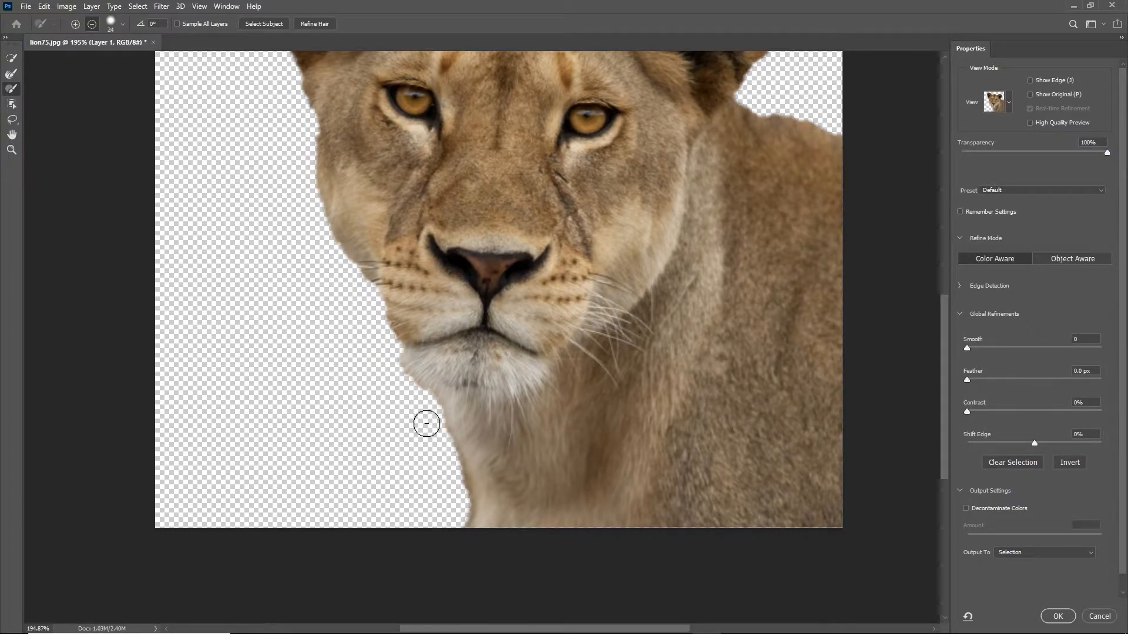
{"action": "left_click", "coordinate": [428, 433], "text": "alt"}
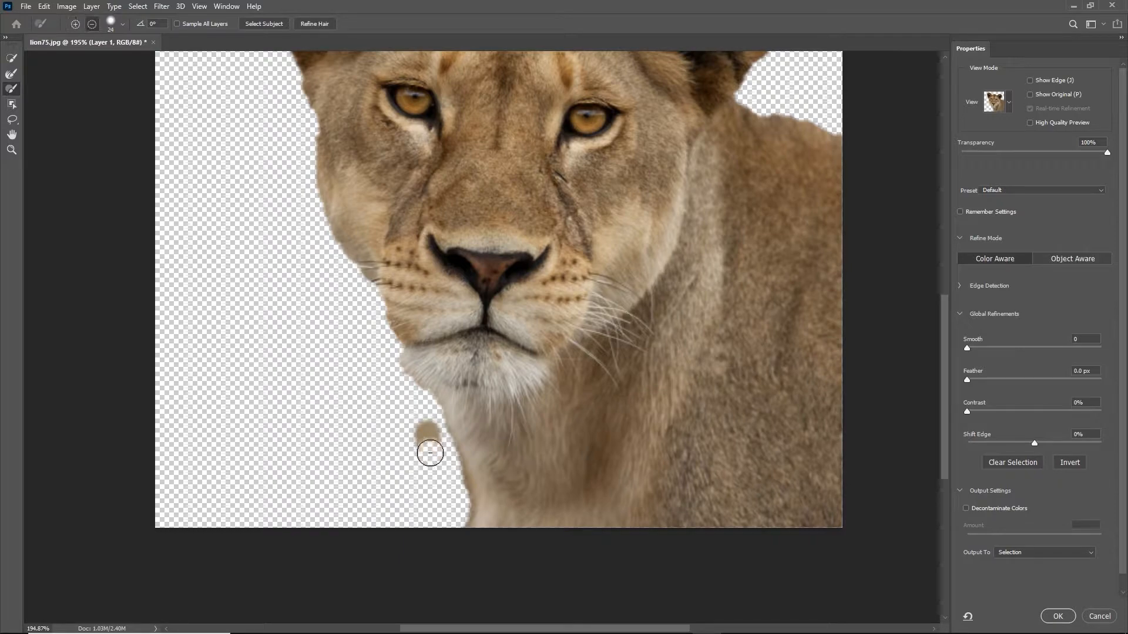
{"action": "left_click_drag", "start_coordinate": [418, 422], "coordinate": [433, 433]}
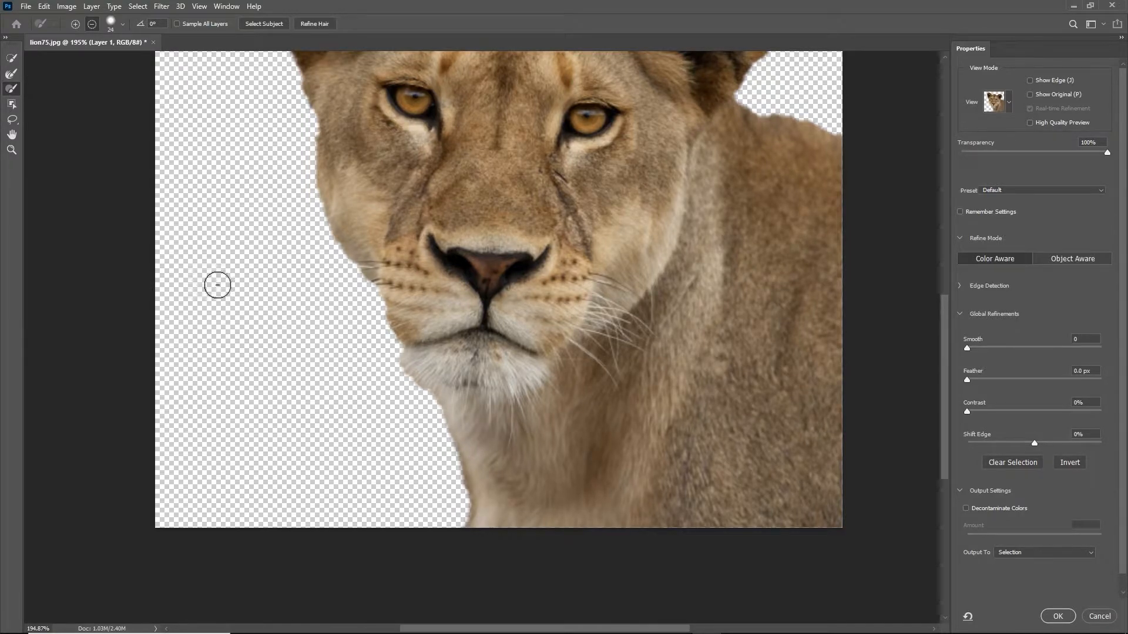
Brush along the transparent background beside the lion's left-hand ear and subtract the resulting marks from the selection
{"action": "scroll", "coordinate": [240, 255], "scroll_direction": "up", "scroll_amount": 3}
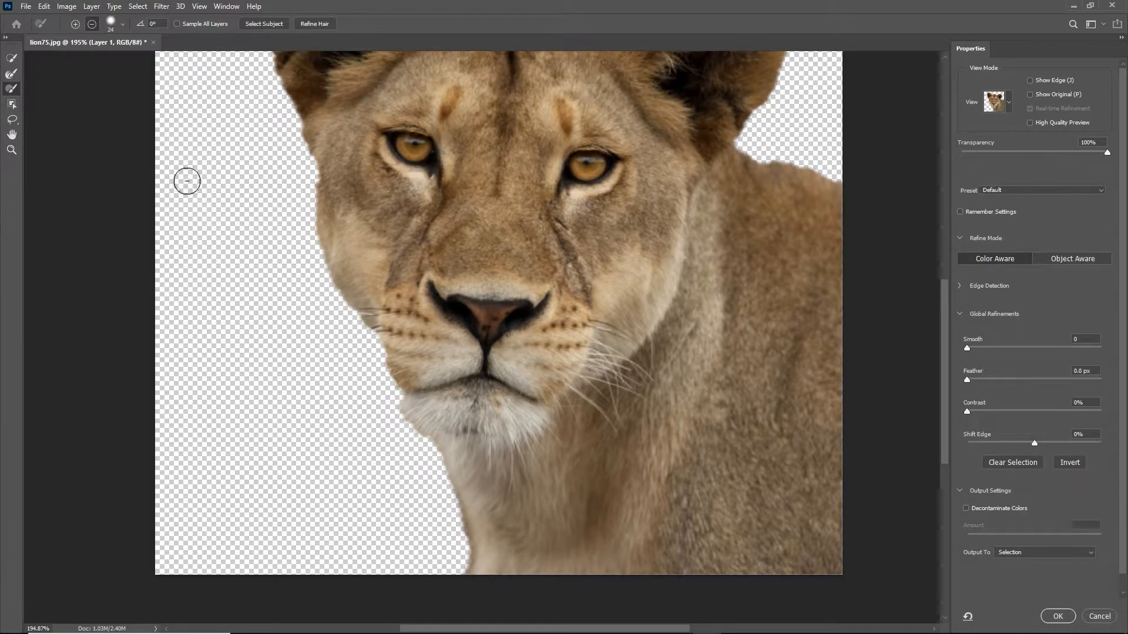
{"action": "scroll", "coordinate": [245, 262], "scroll_direction": "up", "scroll_amount": 5}
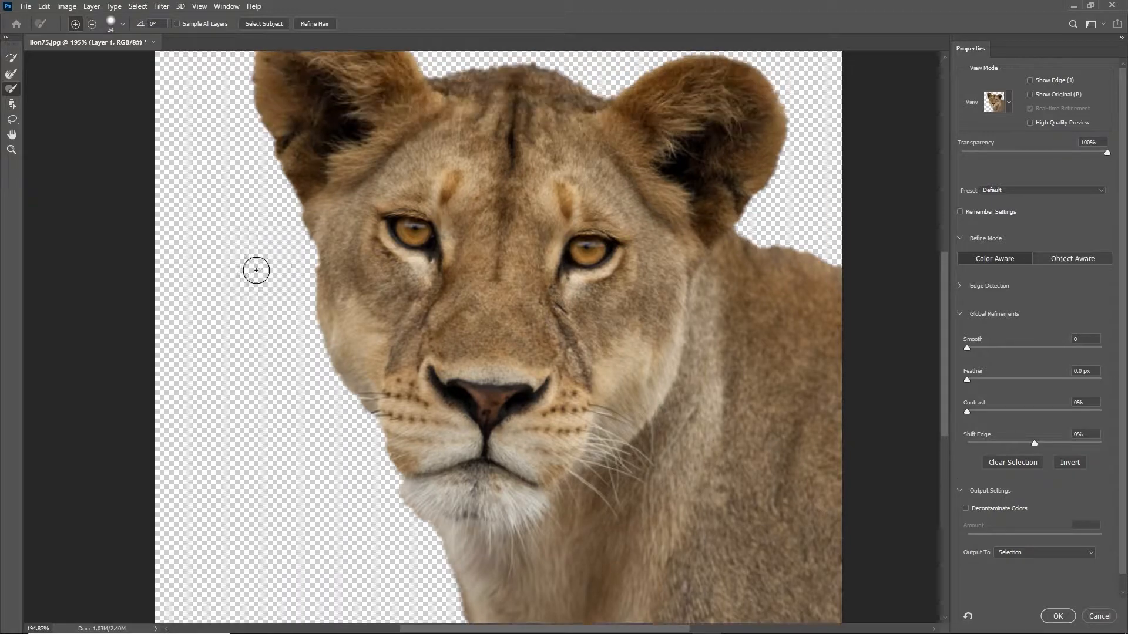
{"action": "scroll", "coordinate": [222, 216], "scroll_direction": "up", "scroll_amount": 3, "text": "alt"}
{"action": "scroll", "coordinate": [221, 228], "scroll_direction": "down", "scroll_amount": 2, "text": "alt"}
{"action": "scroll", "coordinate": [221, 229], "scroll_direction": "down", "scroll_amount": 4, "text": "alt"}
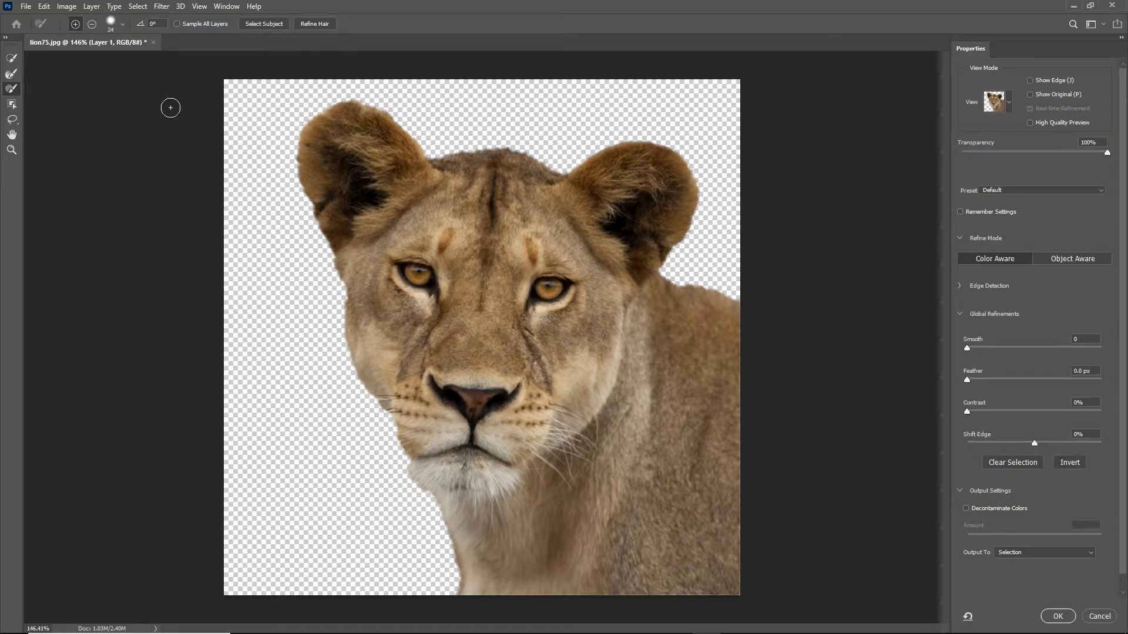
{"action": "left_click_drag", "start_coordinate": [234, 108], "coordinate": [230, 293]}
{"action": "mouse_move", "coordinate": [221, 99]}
{"action": "left_mouse_down"}
{"action": "mouse_move", "coordinate": [233, 159]}
{"action": "mouse_move", "coordinate": [227, 323]}
{"action": "left_mouse_up"}
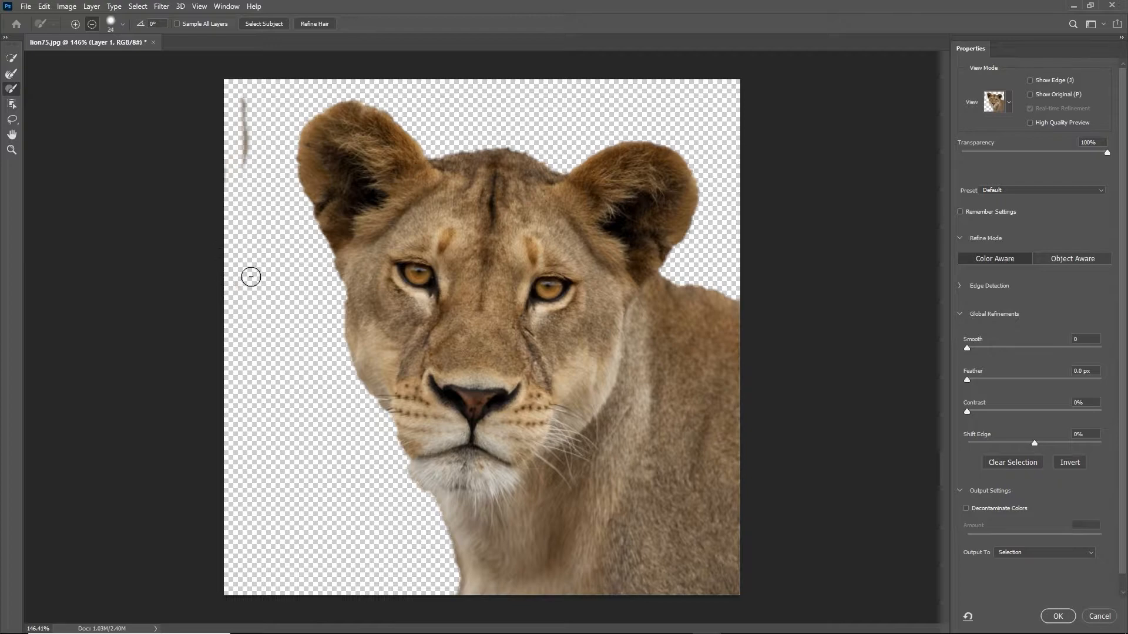
{"action": "left_click_drag", "start_coordinate": [241, 82], "coordinate": [249, 162]}
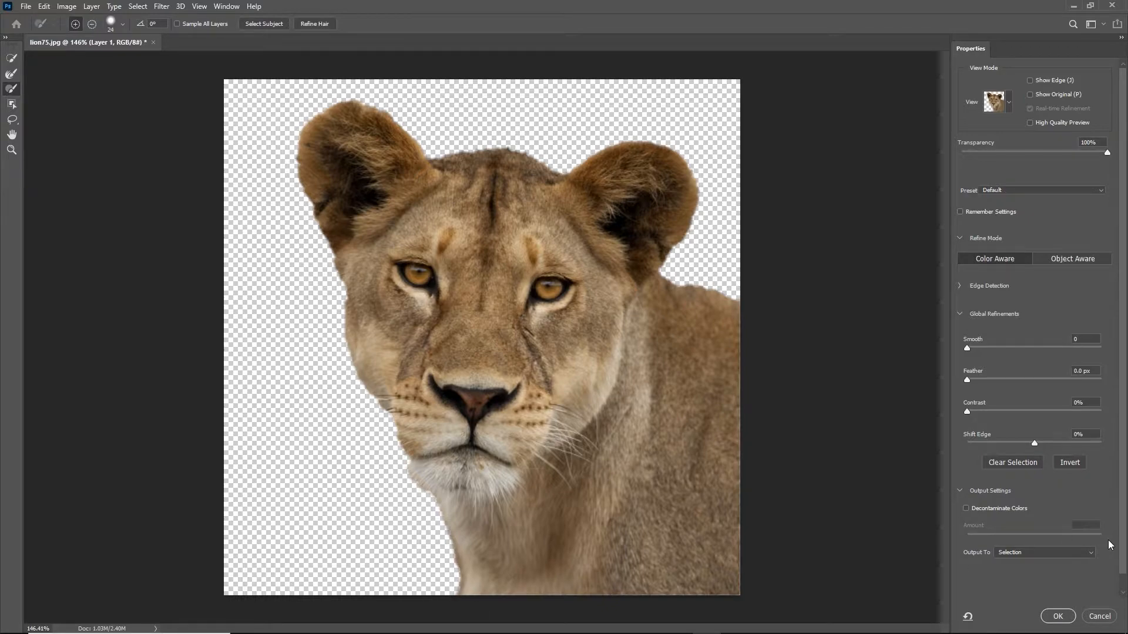
Refine the selection edge with Smooth 24, Feather 1.9 px and Contrast 23%, and output it to a new layer
{"action": "left_click_drag", "start_coordinate": [967, 348], "coordinate": [981, 379]}
{"action": "left_click", "coordinate": [1000, 348]}
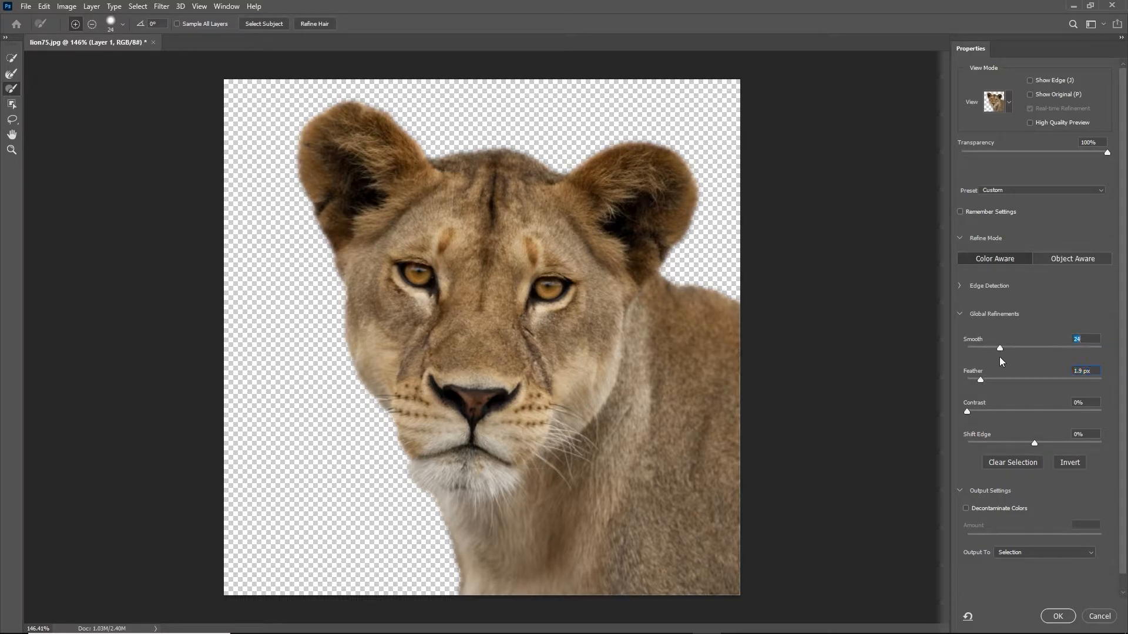
{"action": "left_click_drag", "start_coordinate": [973, 414], "coordinate": [998, 410]}
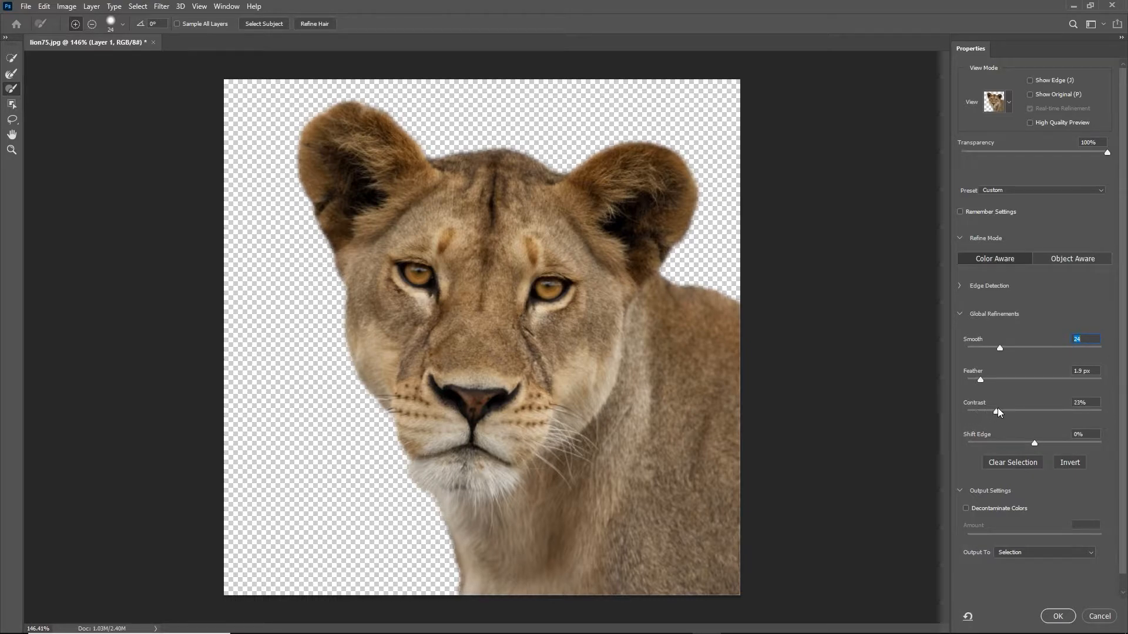
{"action": "left_click", "coordinate": [1018, 553]}
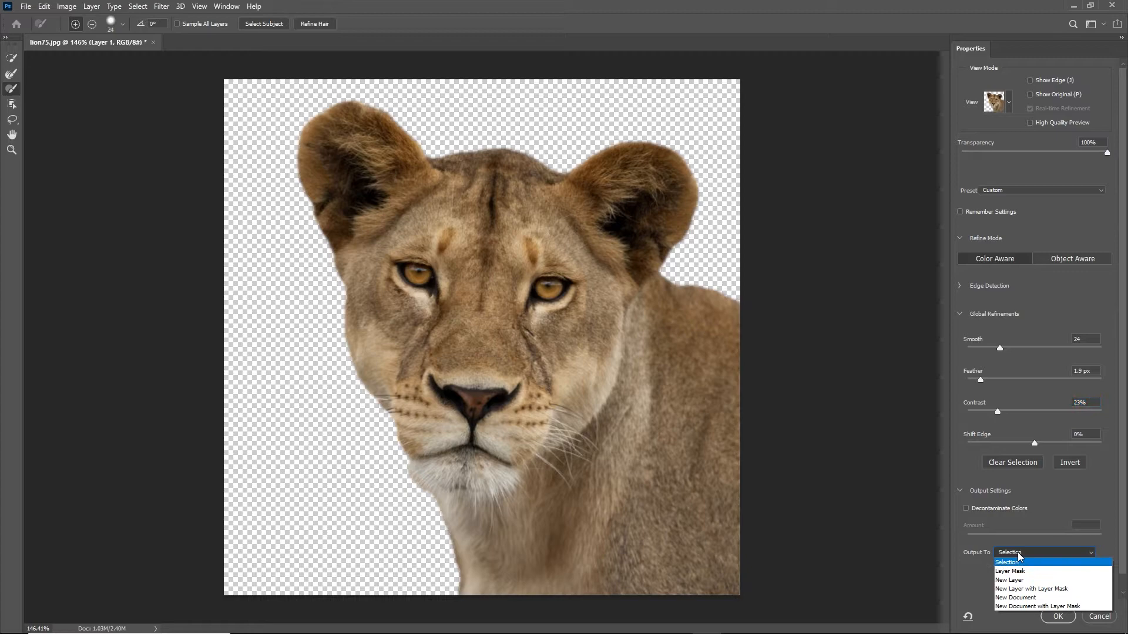
{"action": "left_click", "coordinate": [1014, 581]}
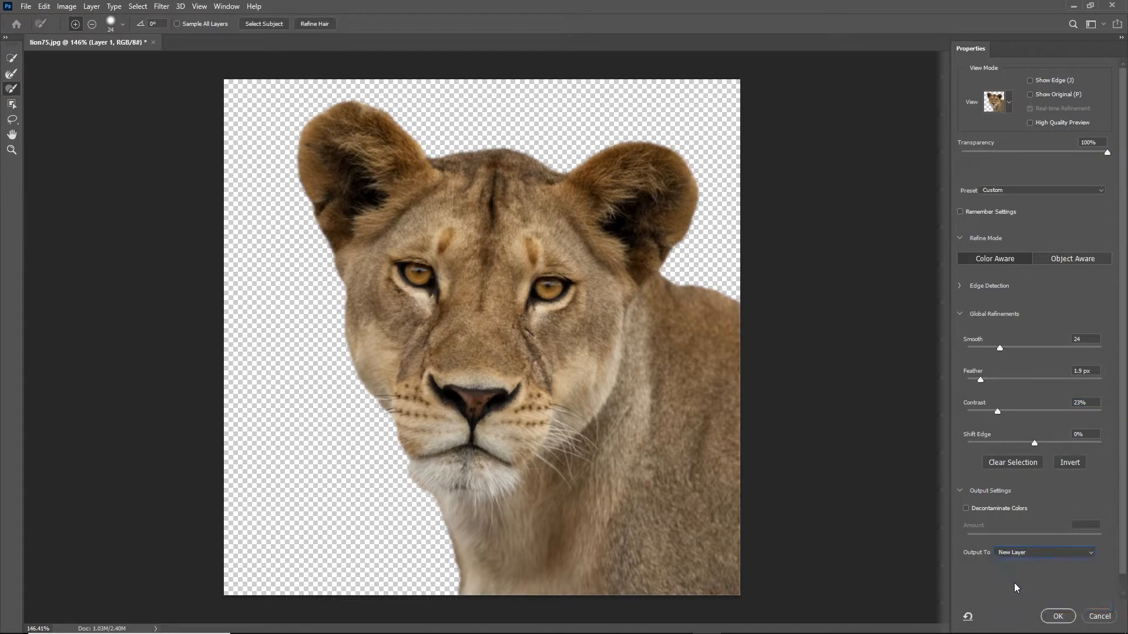
{"action": "left_click", "coordinate": [1057, 616]}
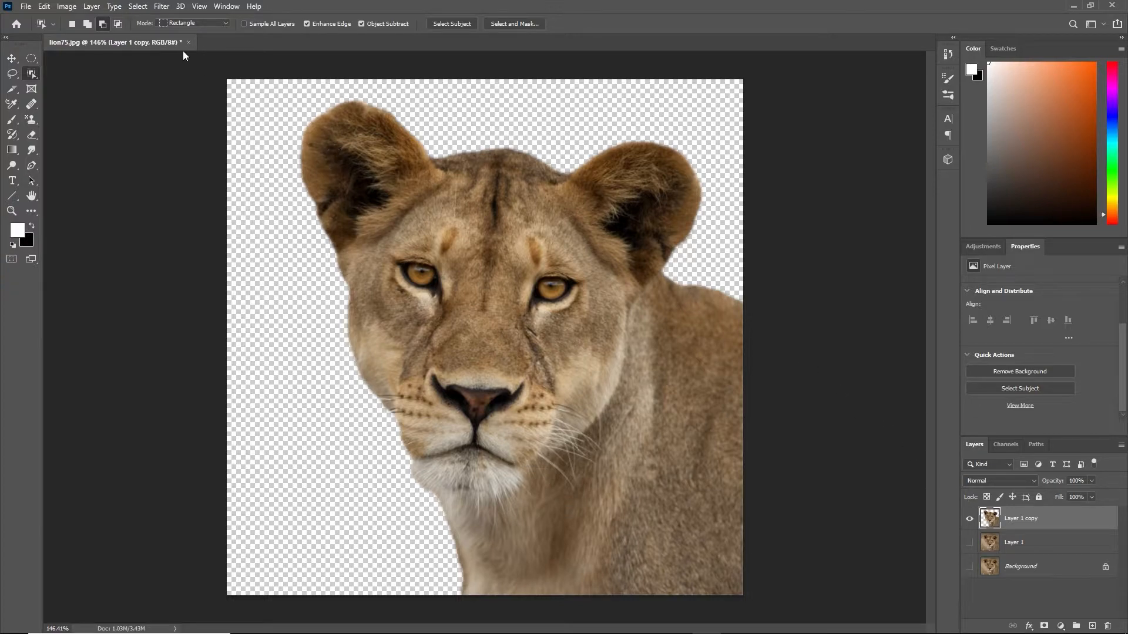
Rename the new cut-out lion layer as "black background"
{"action": "double_click", "coordinate": [1024, 519]}
{"action": "type", "text": "black background"}
{"action": "key", "text": "Return"}
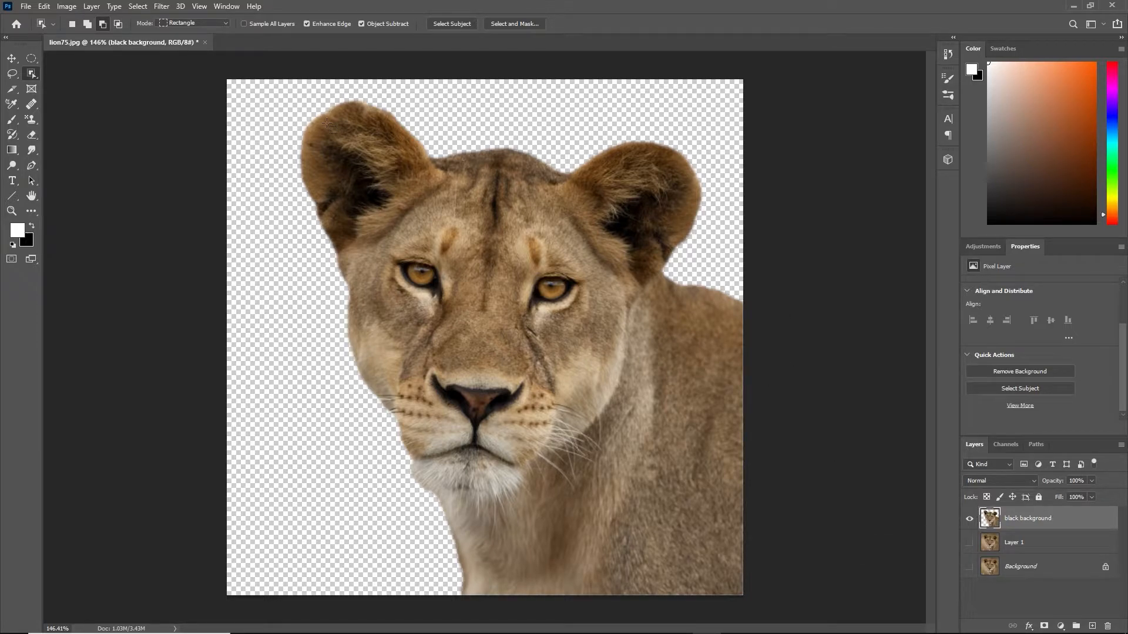
Add a solid color fill layer in black (000000) and place it directly below the cut-out lion layer
{"action": "left_click", "coordinate": [92, 7]}
{"action": "mouse_move", "coordinate": [125, 184]}
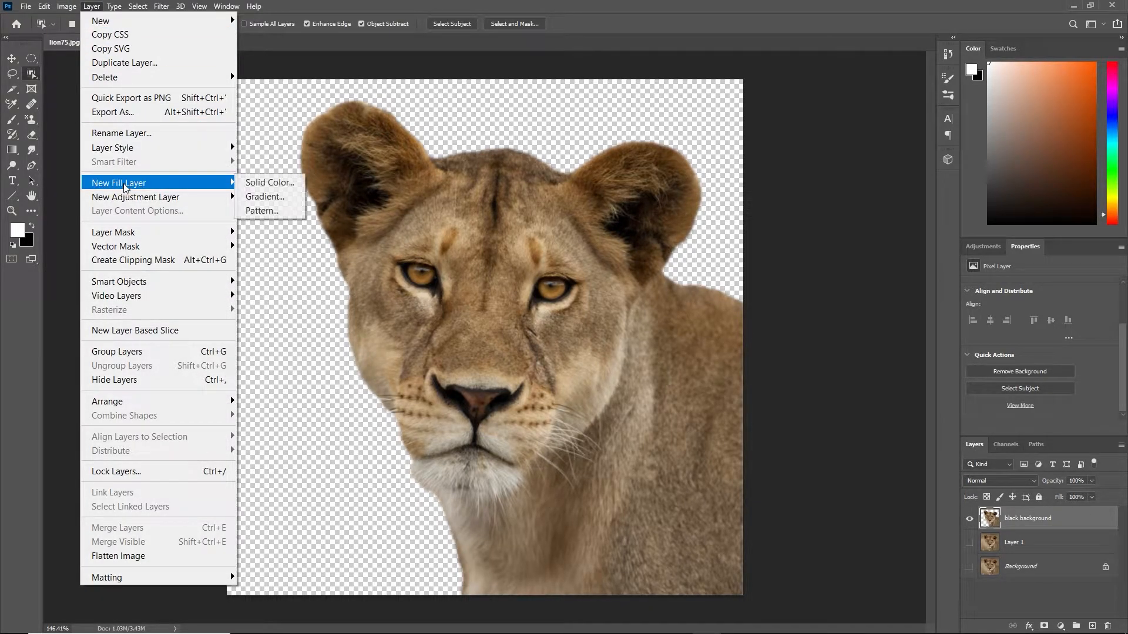
{"action": "left_click", "coordinate": [271, 185]}
{"action": "left_click", "coordinate": [650, 179]}
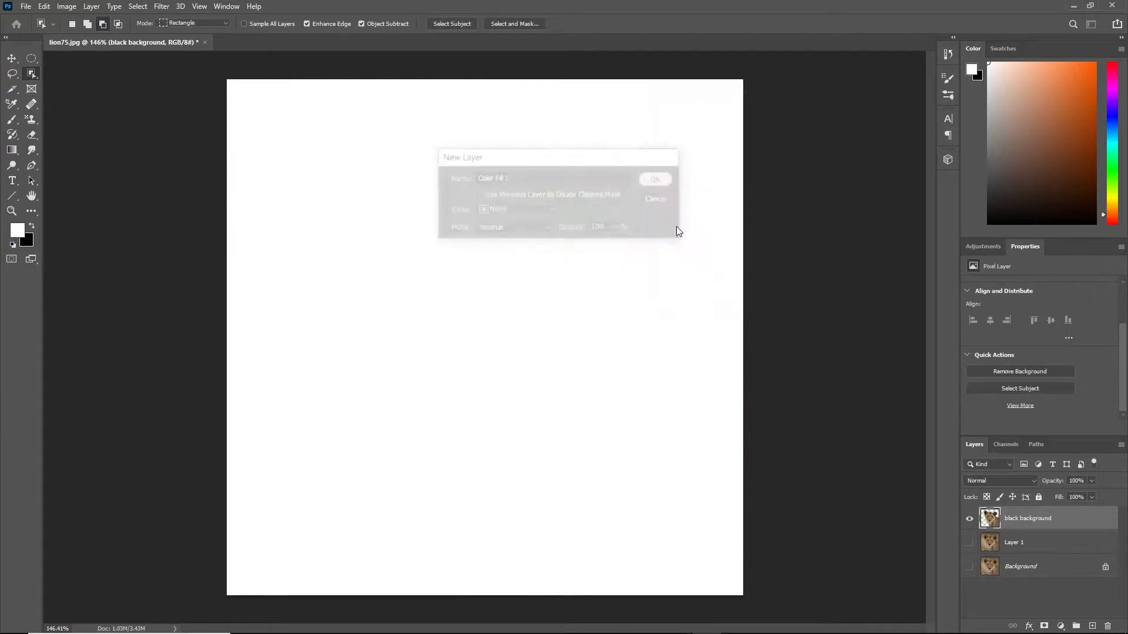
{"action": "left_click_drag", "start_coordinate": [789, 123], "coordinate": [661, 278]}
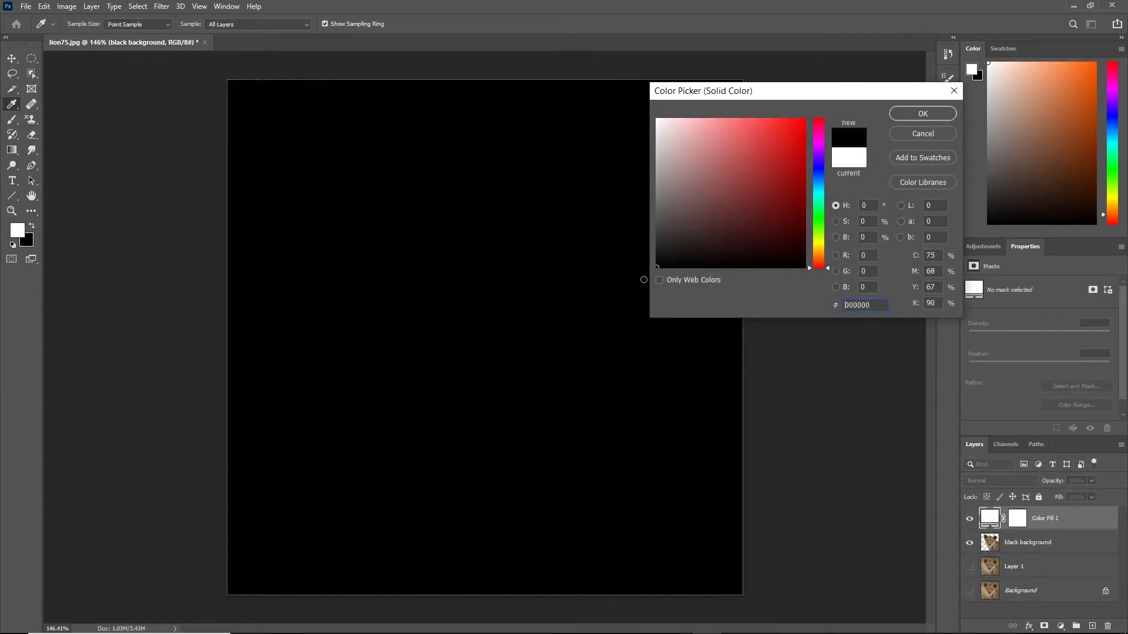
{"action": "left_click", "coordinate": [921, 112]}
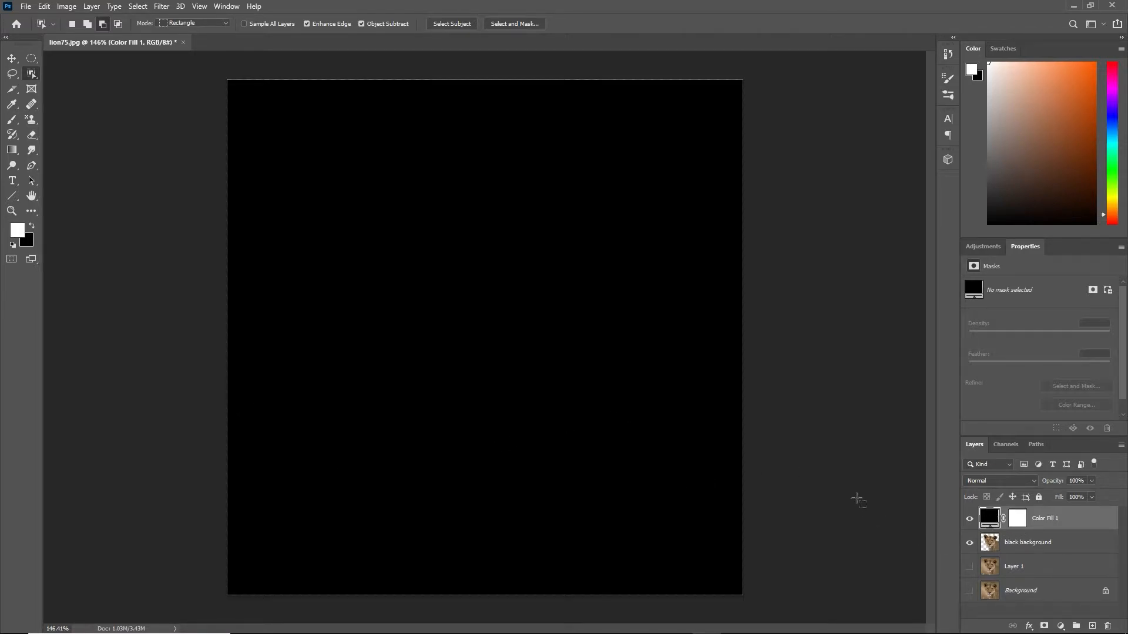
{"action": "left_click_drag", "start_coordinate": [989, 518], "coordinate": [990, 552]}
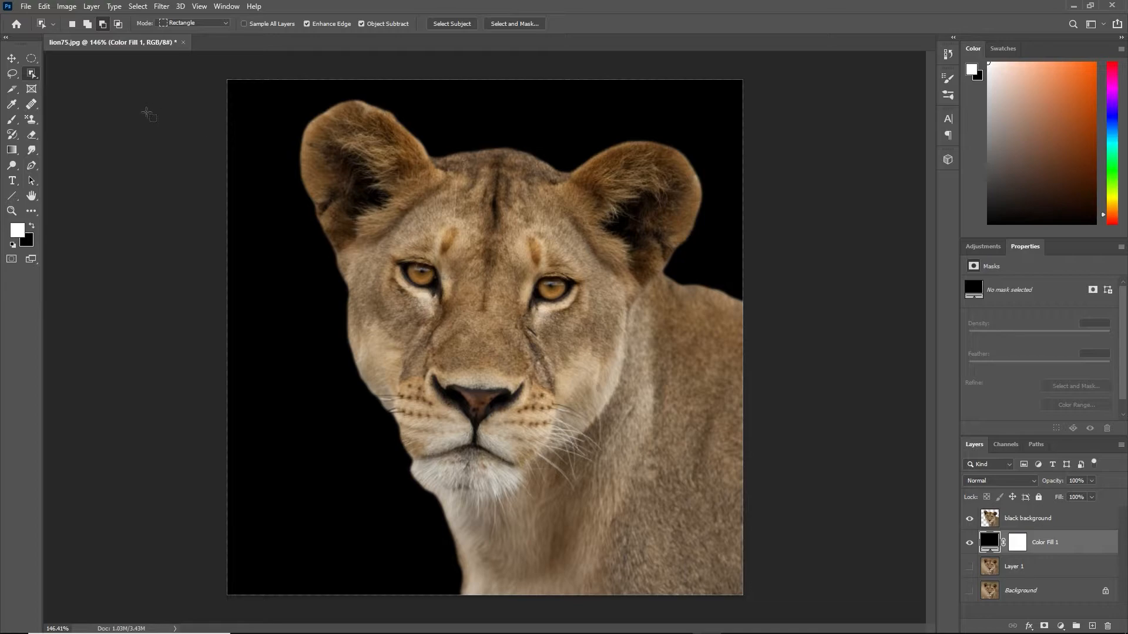
Duplicate the "black background" layer and rename the copy as "greyscale"
{"action": "left_click", "coordinate": [1040, 525]}
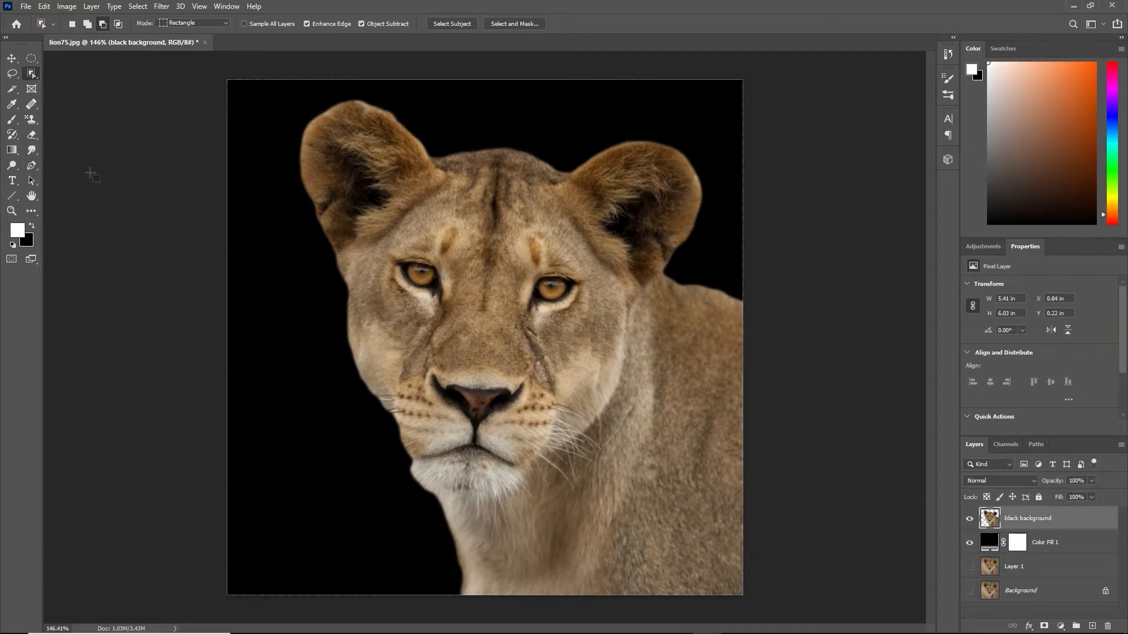
{"action": "key", "text": "ctrl+j"}
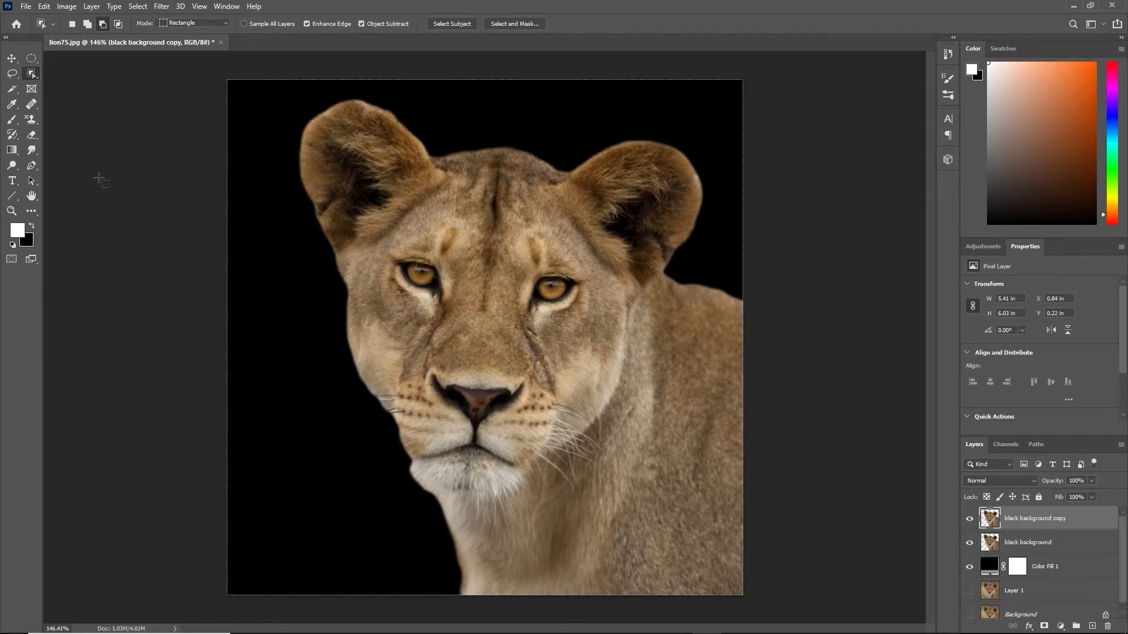
{"action": "double_click", "coordinate": [1031, 521]}
{"action": "type", "text": "are"}
{"action": "key", "text": "Return"}
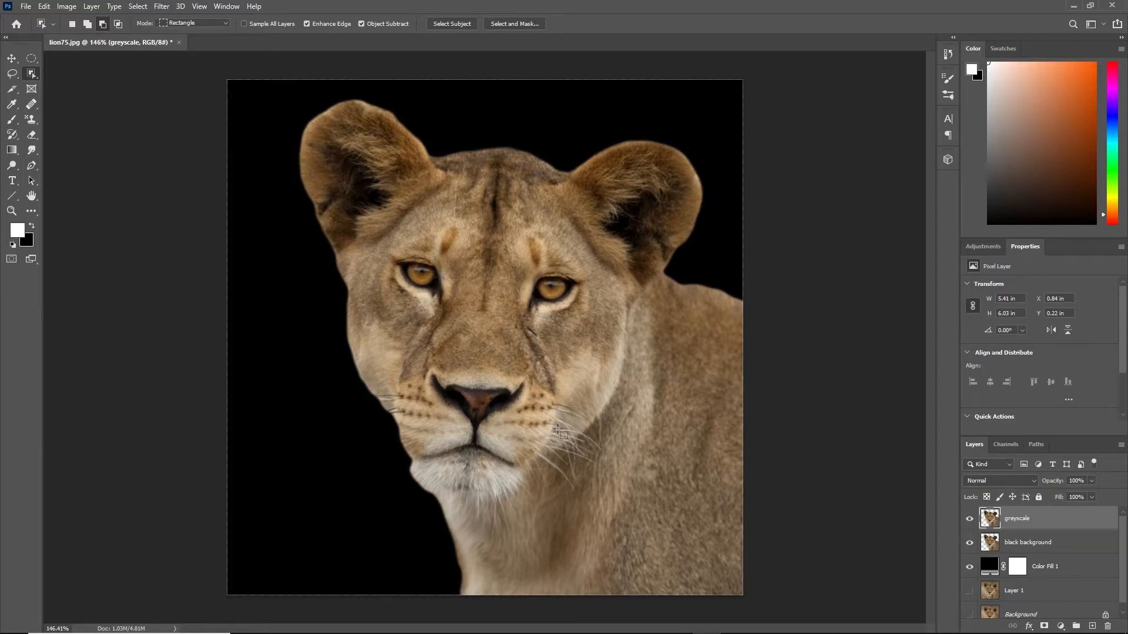
Convert the image to Grayscale mode without merging the layers, discarding the color information
{"action": "left_click", "coordinate": [69, 5]}
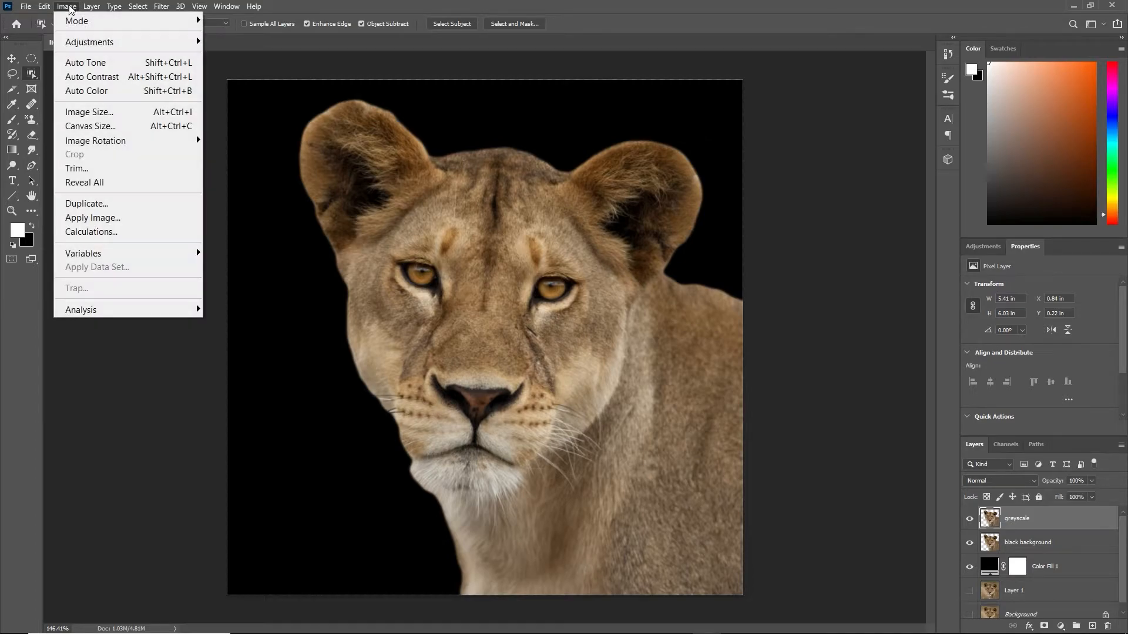
{"action": "mouse_move", "coordinate": [67, 22]}
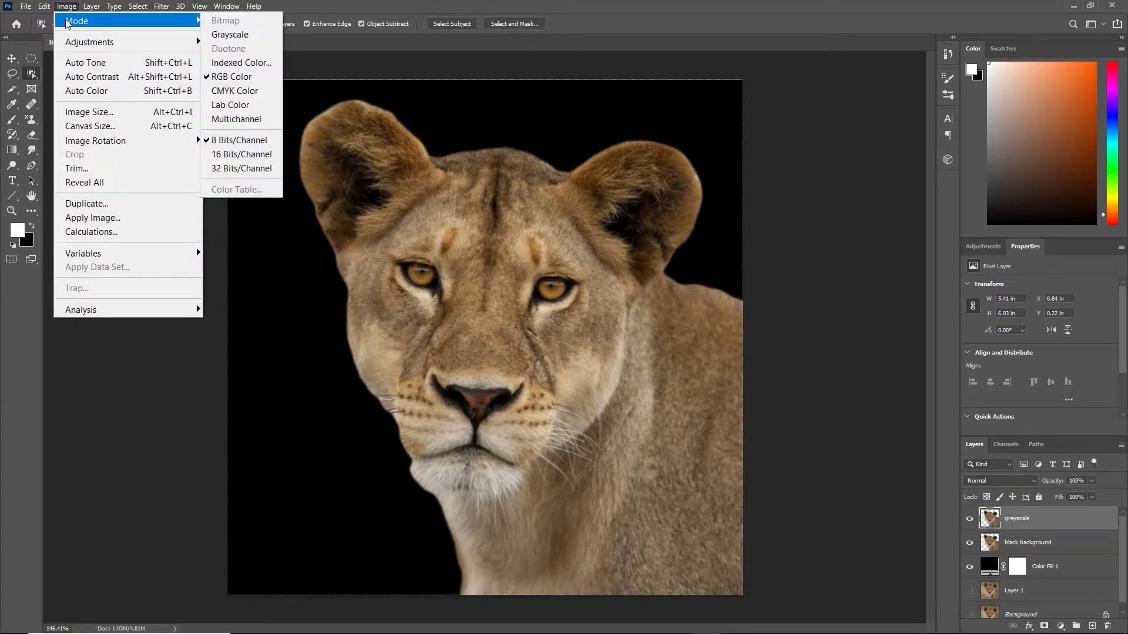
{"action": "left_click", "coordinate": [230, 35]}
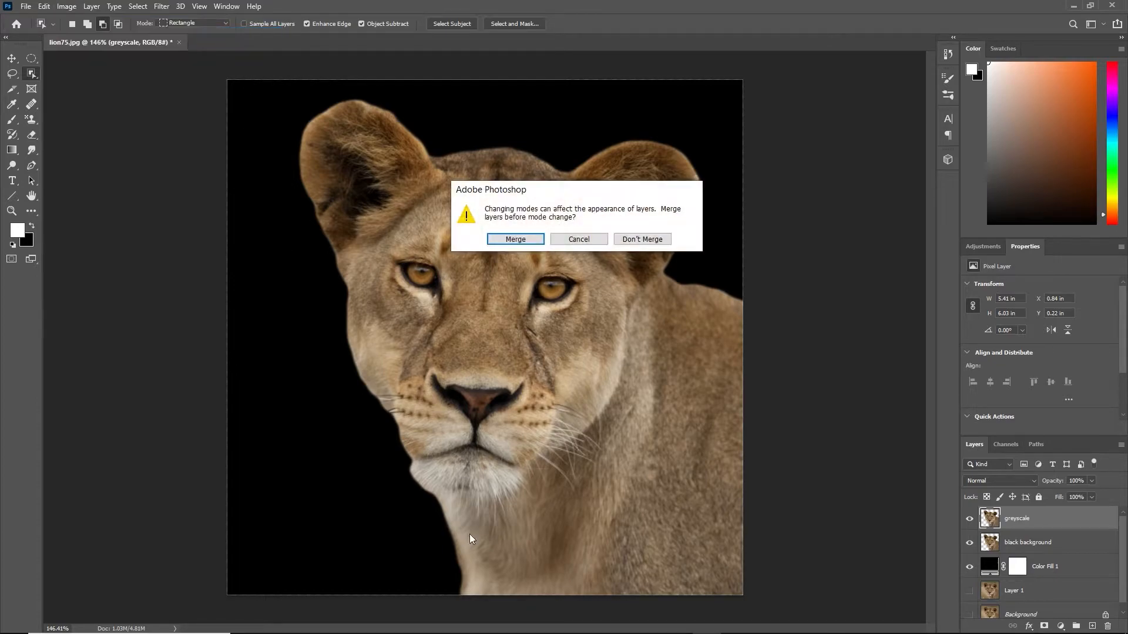
{"action": "left_click", "coordinate": [650, 241]}
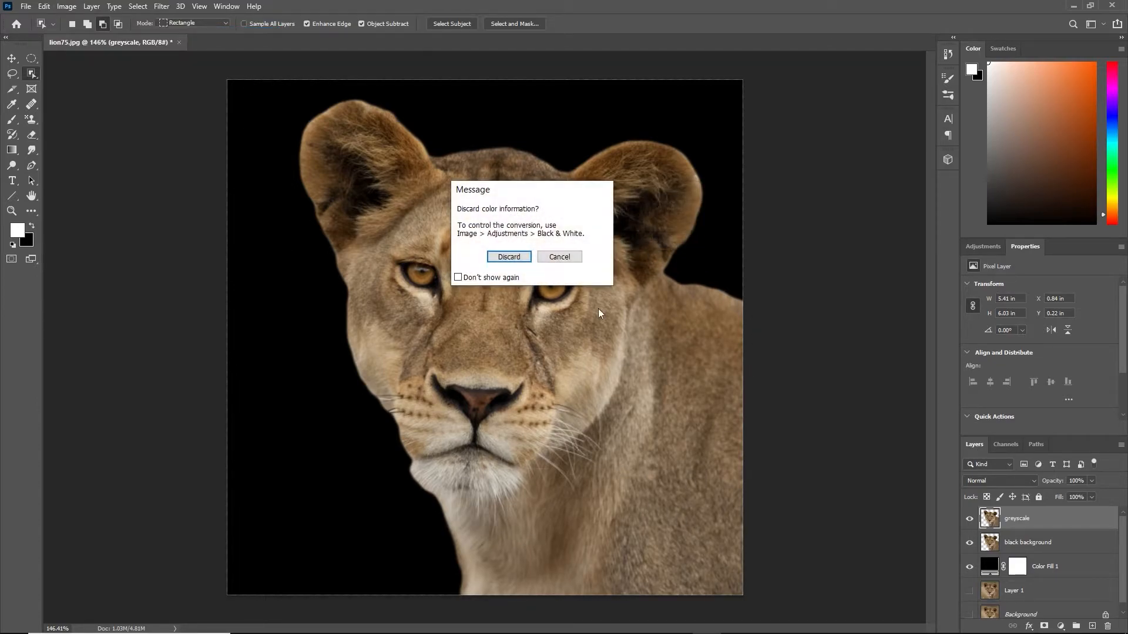
{"action": "left_click", "coordinate": [509, 257]}
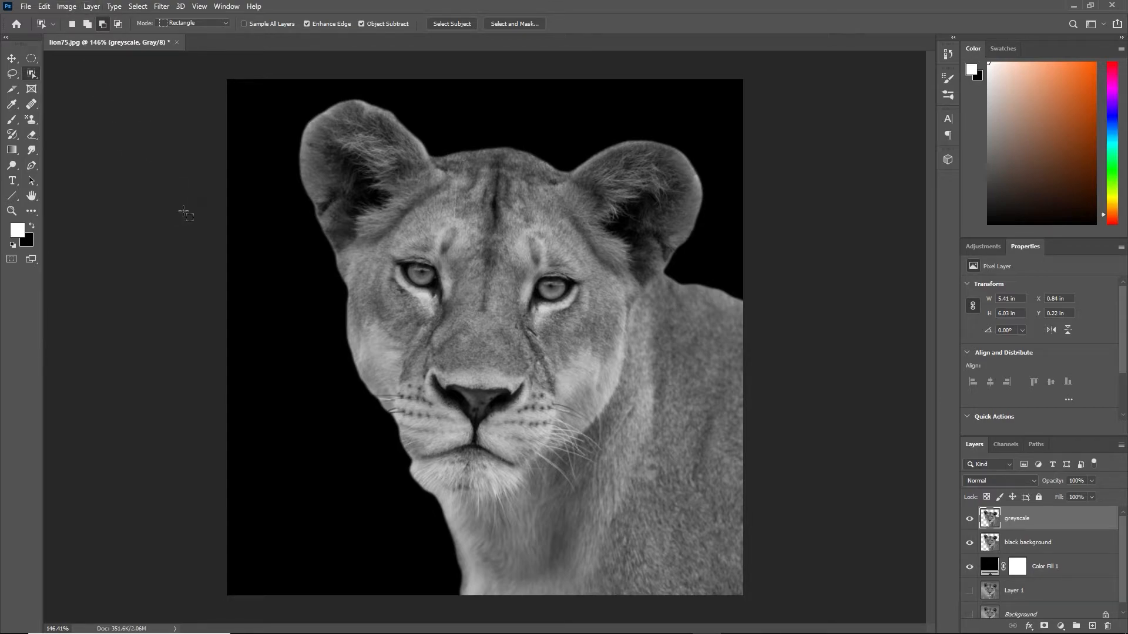
Apply Brightness/Contrast to the greyscale layer with Brightness 150 and Contrast -50
{"action": "left_click", "coordinate": [67, 7]}
{"action": "mouse_move", "coordinate": [83, 42]}
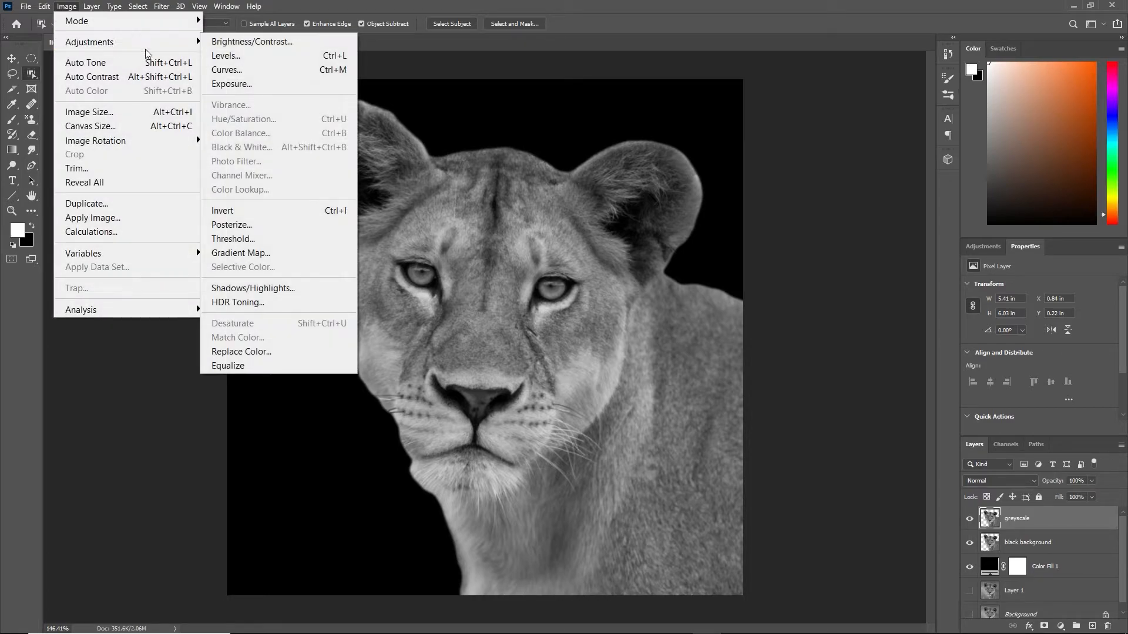
{"action": "left_click", "coordinate": [220, 42]}
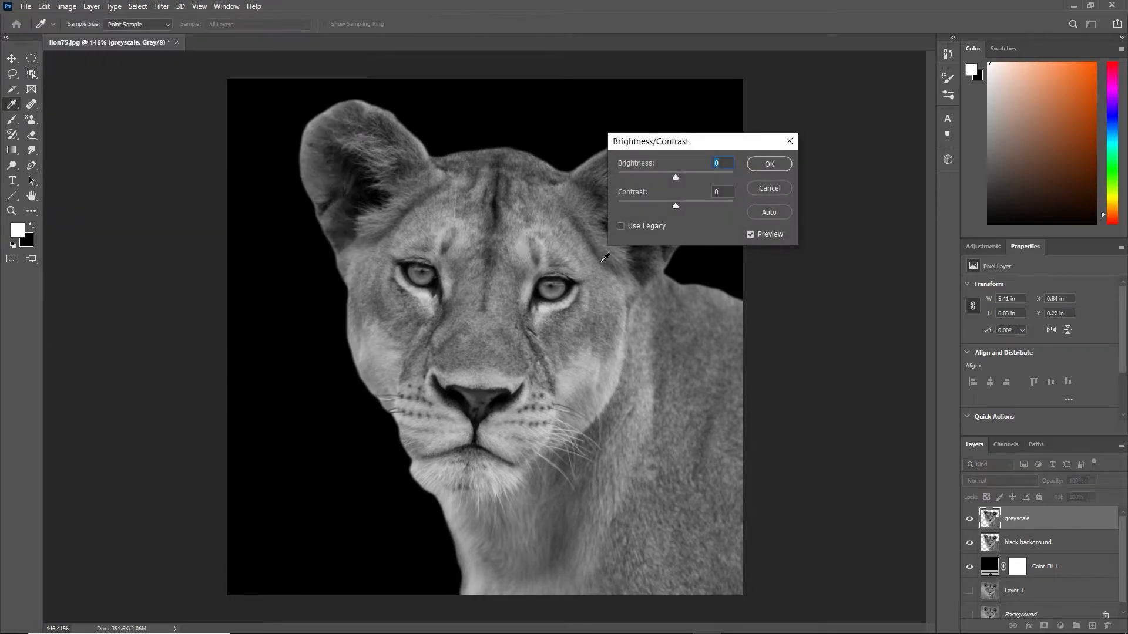
{"action": "left_click_drag", "start_coordinate": [674, 206], "coordinate": [617, 205]}
{"action": "left_click_drag", "start_coordinate": [674, 178], "coordinate": [735, 173]}
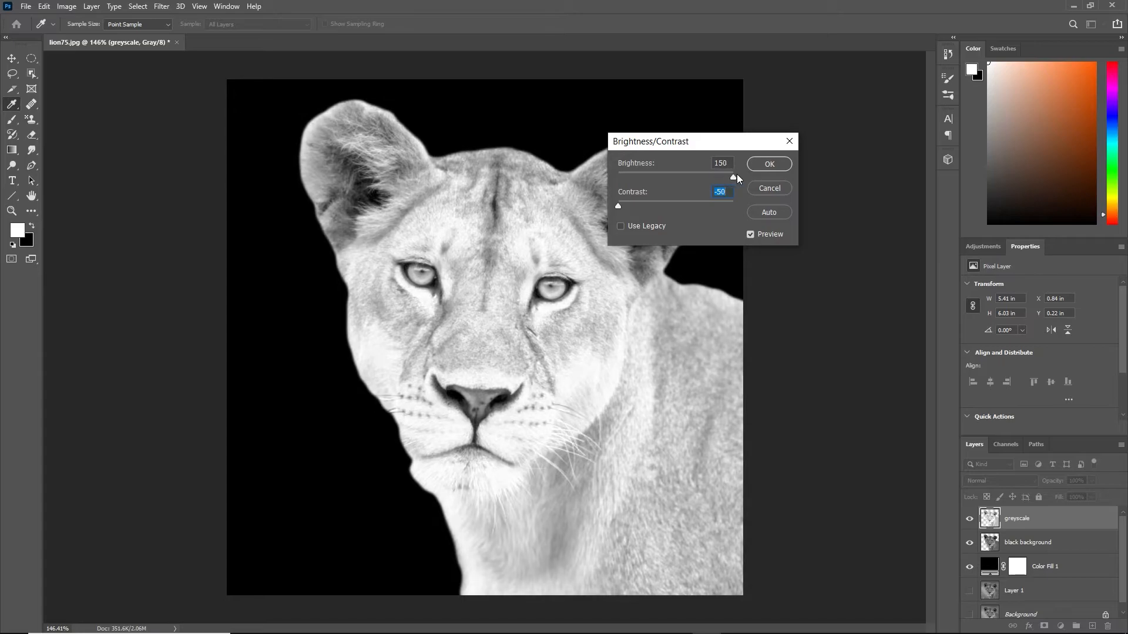
{"action": "left_click", "coordinate": [769, 163]}
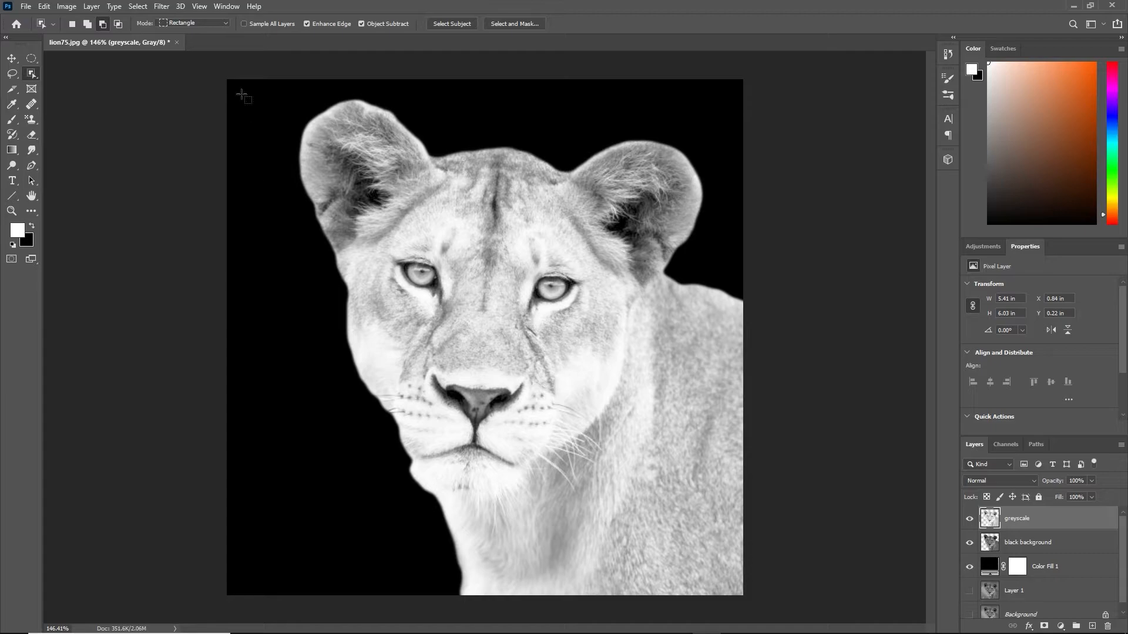
Start saving a copy of the document on the computer and choose the Desktop as its destination folder
{"action": "left_click", "coordinate": [27, 6]}
{"action": "left_click", "coordinate": [53, 178]}
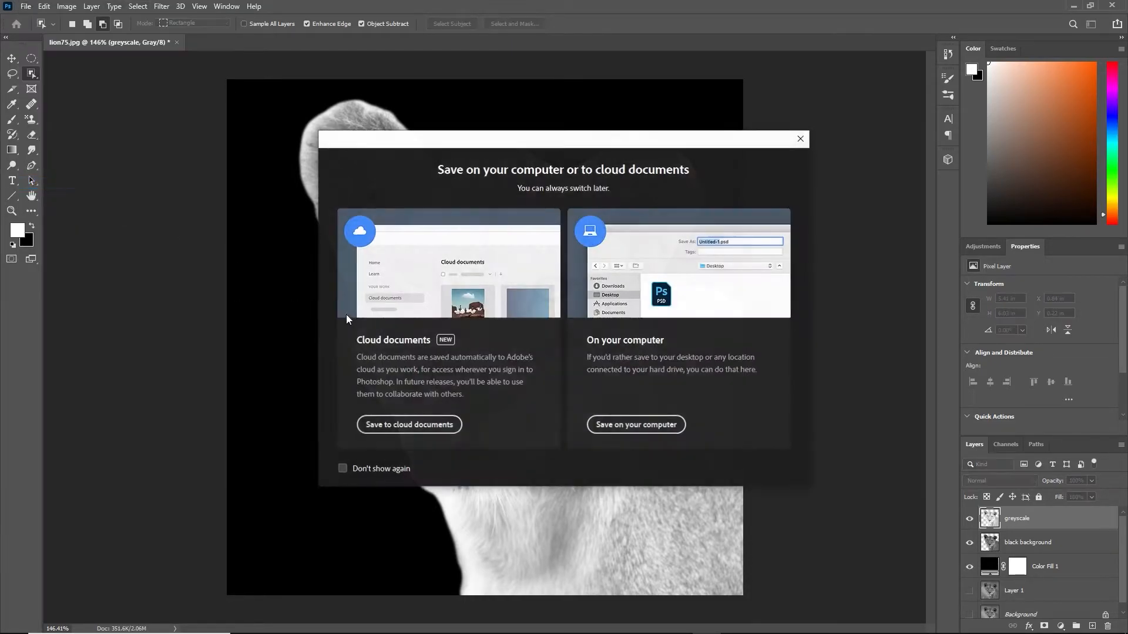
{"action": "left_click", "coordinate": [602, 423]}
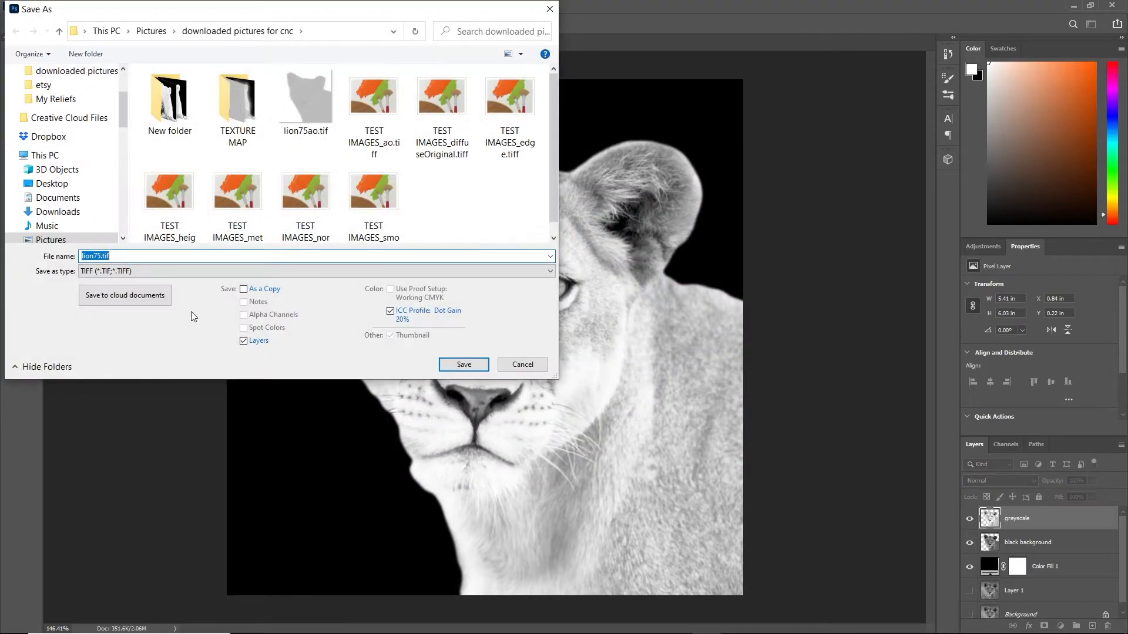
{"action": "left_click", "coordinate": [60, 32]}
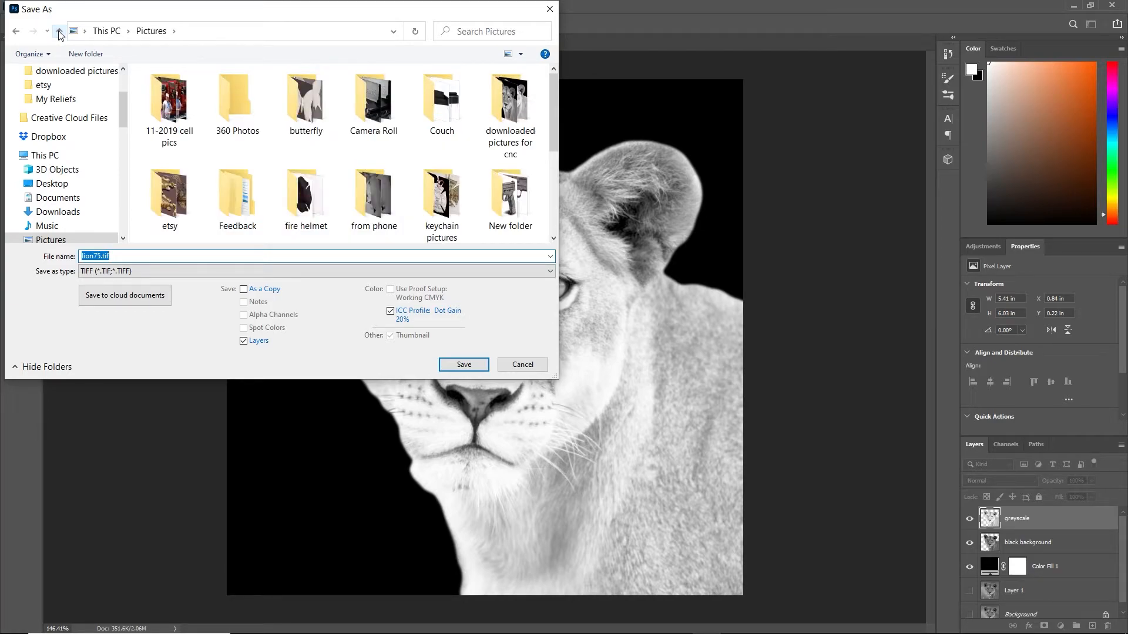
{"action": "left_click", "coordinate": [59, 33]}
{"action": "double_click", "coordinate": [335, 91]}
Save the image as liontest489 in BMP format, with the Windows file format and 8-bit depth
{"action": "double_click", "coordinate": [147, 256]}
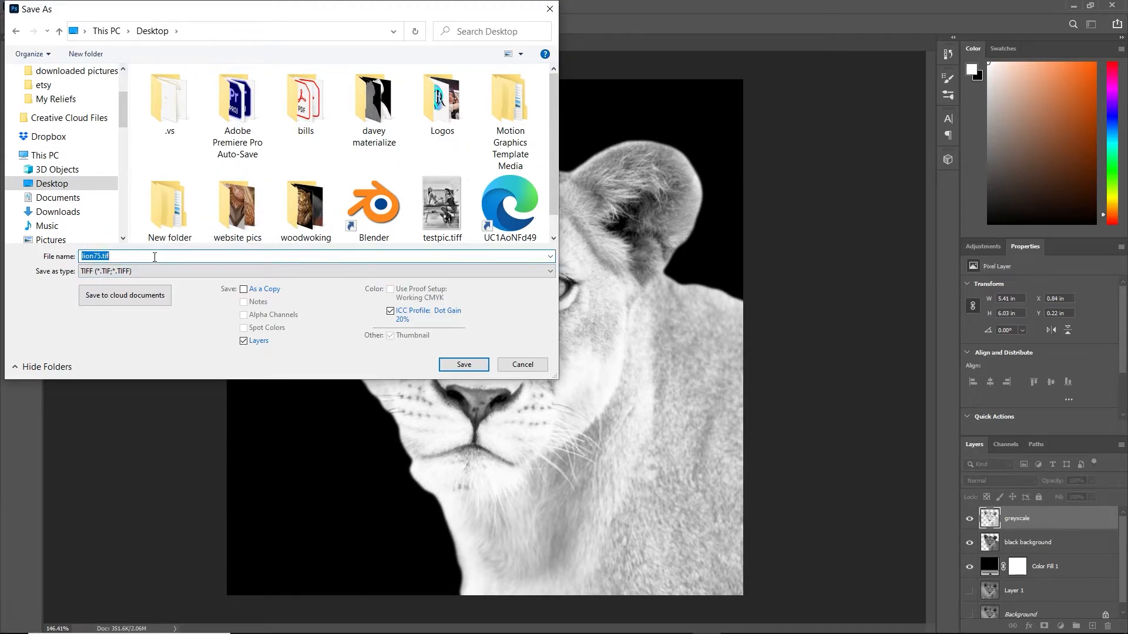
{"action": "type", "text": "lion"}
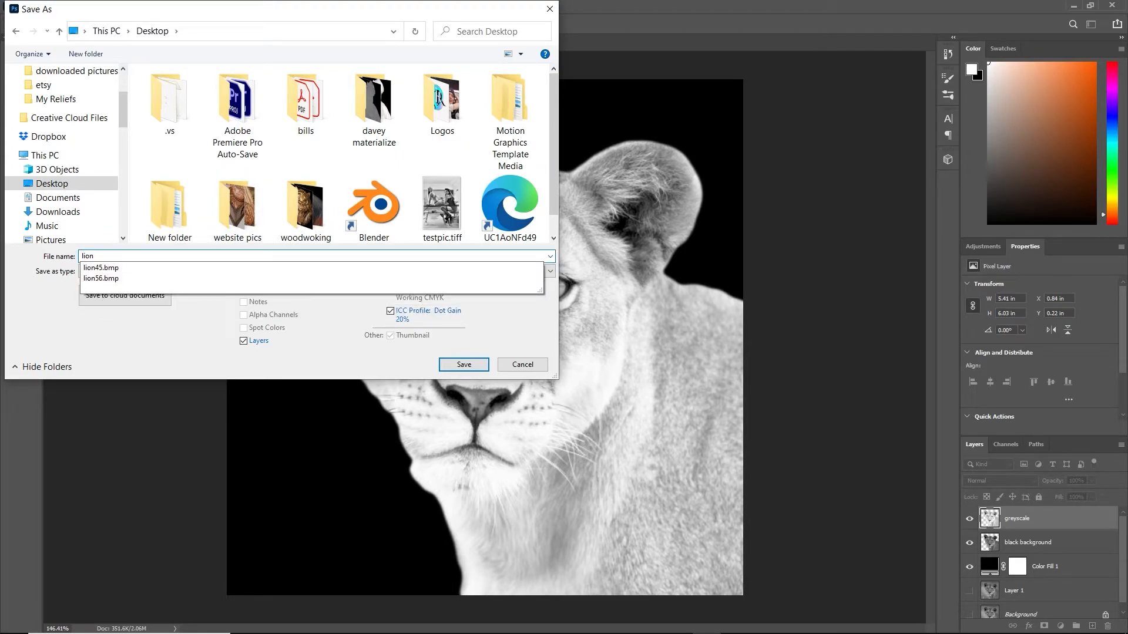
{"action": "type", "text": "test489"}
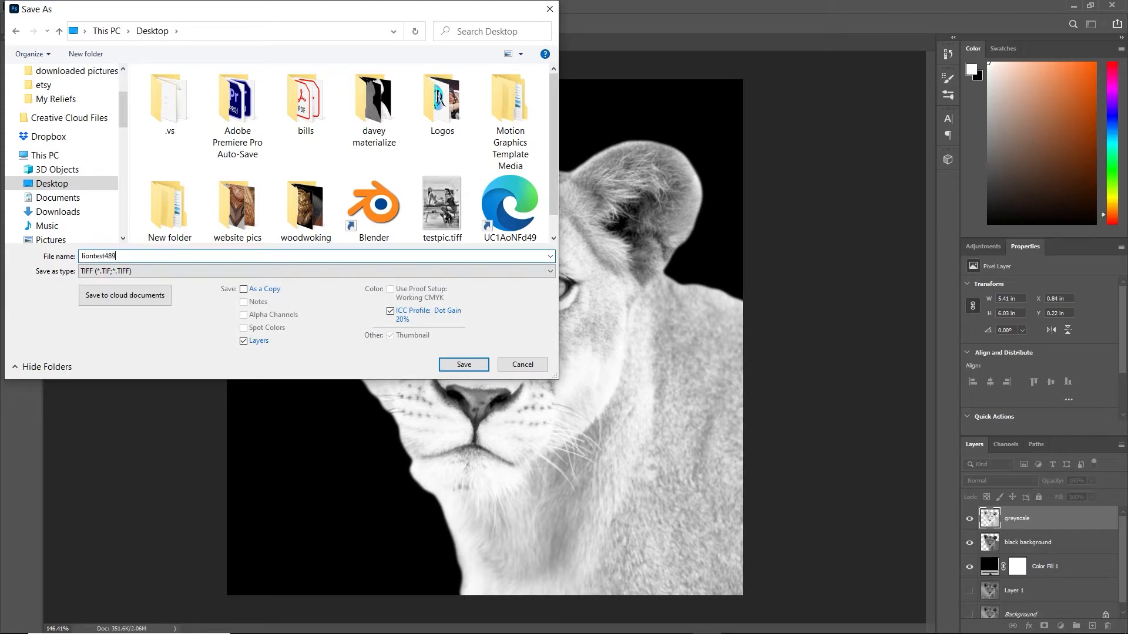
{"action": "left_click", "coordinate": [142, 272]}
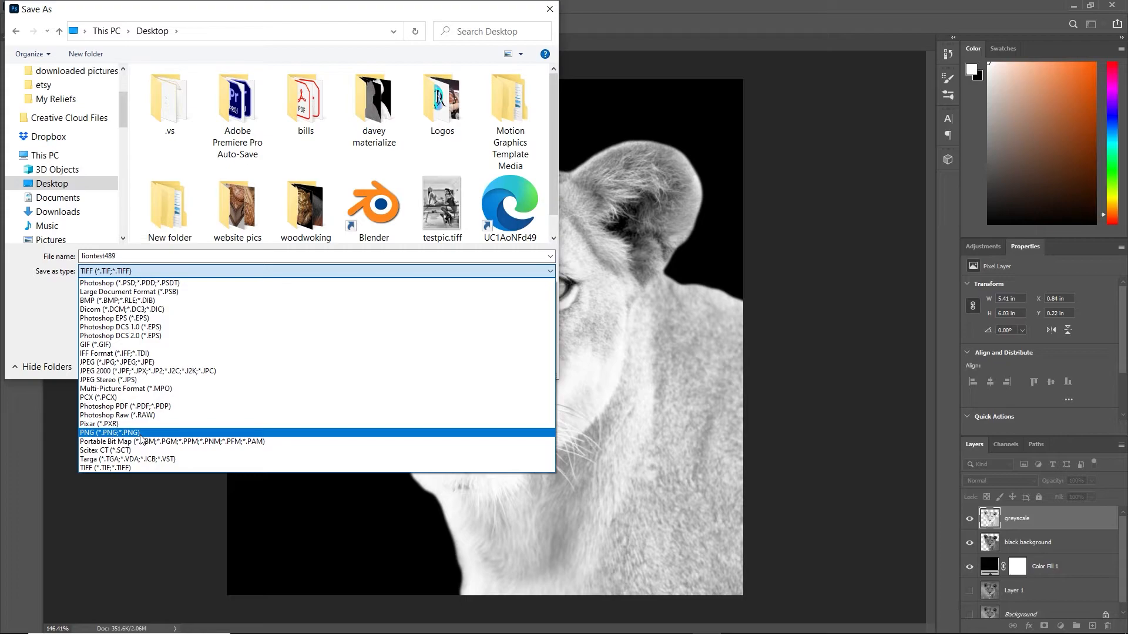
{"action": "left_click", "coordinate": [125, 302]}
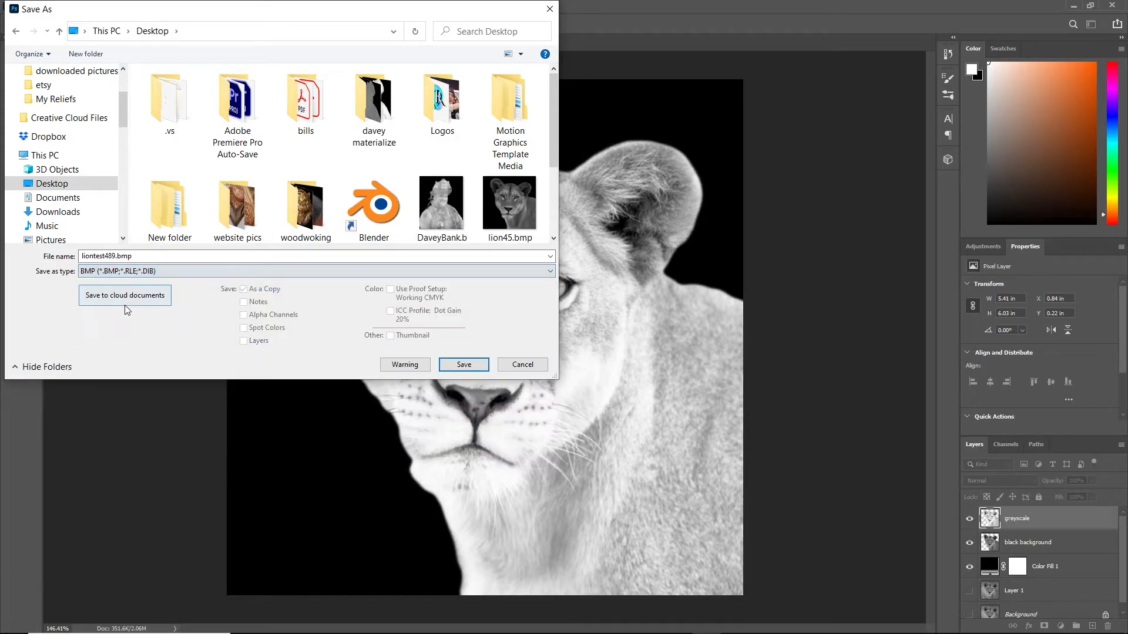
{"action": "left_click", "coordinate": [463, 365]}
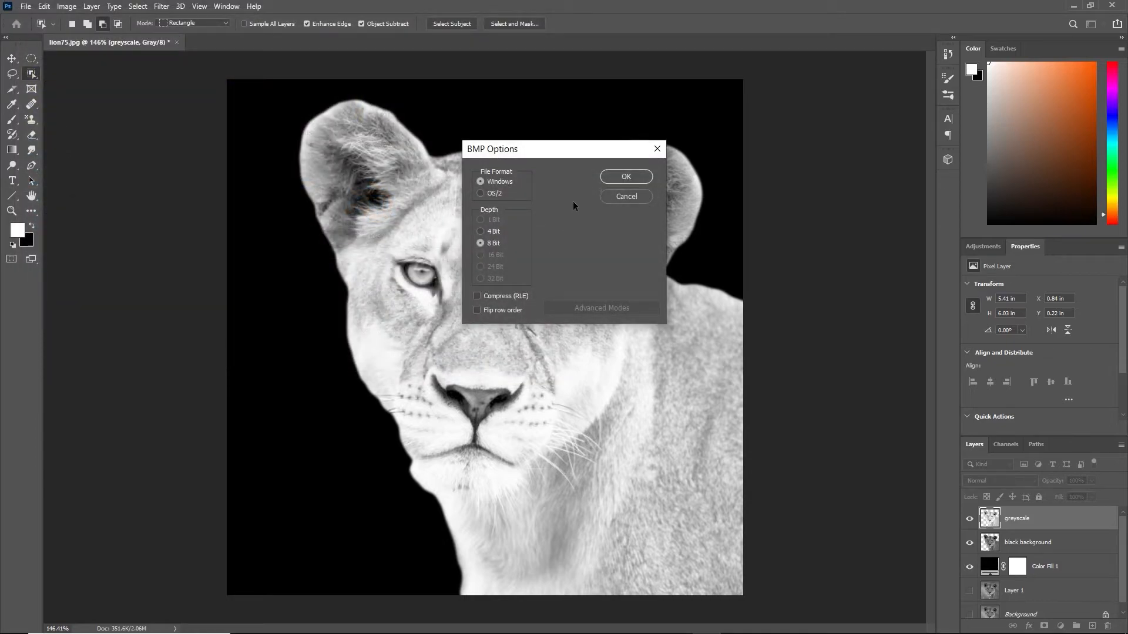
{"action": "left_click", "coordinate": [616, 177]}
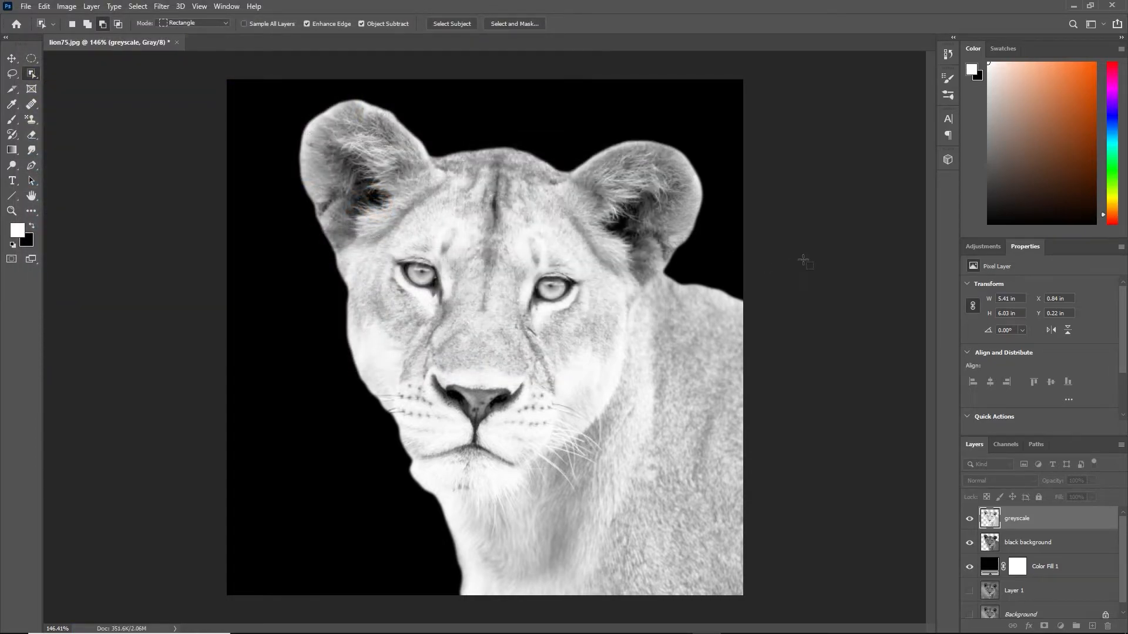
Switch to Carveco Maker and create a new model of 8 x 7 inches at 1924 x 1684 pixels
{"action": "left_click", "coordinate": [1073, 10]}
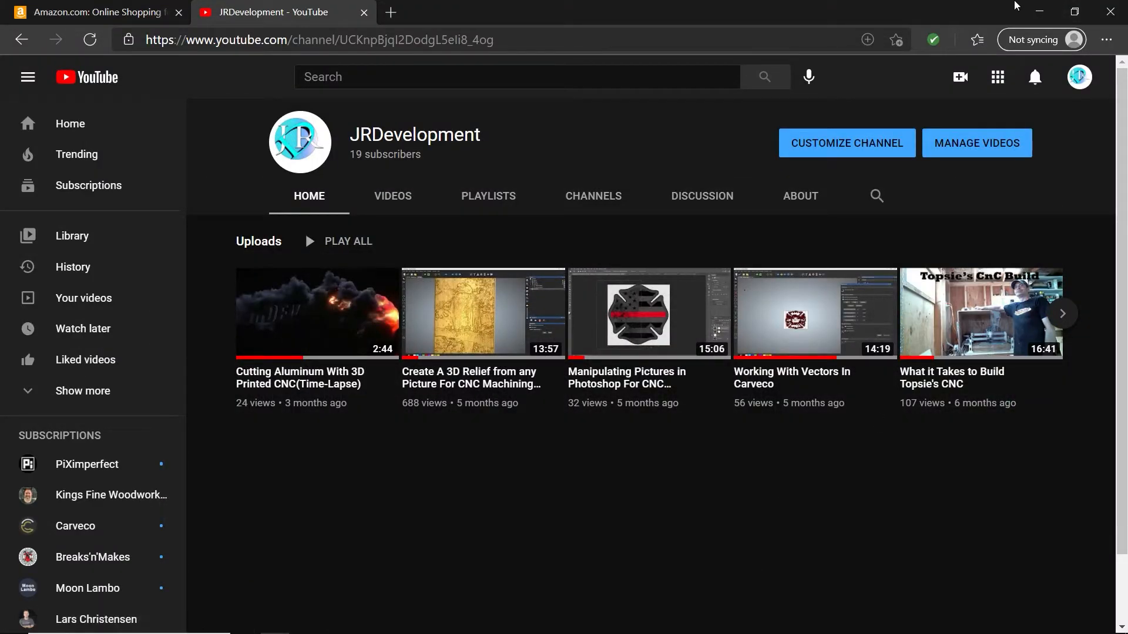
{"action": "left_click", "coordinate": [1040, 12]}
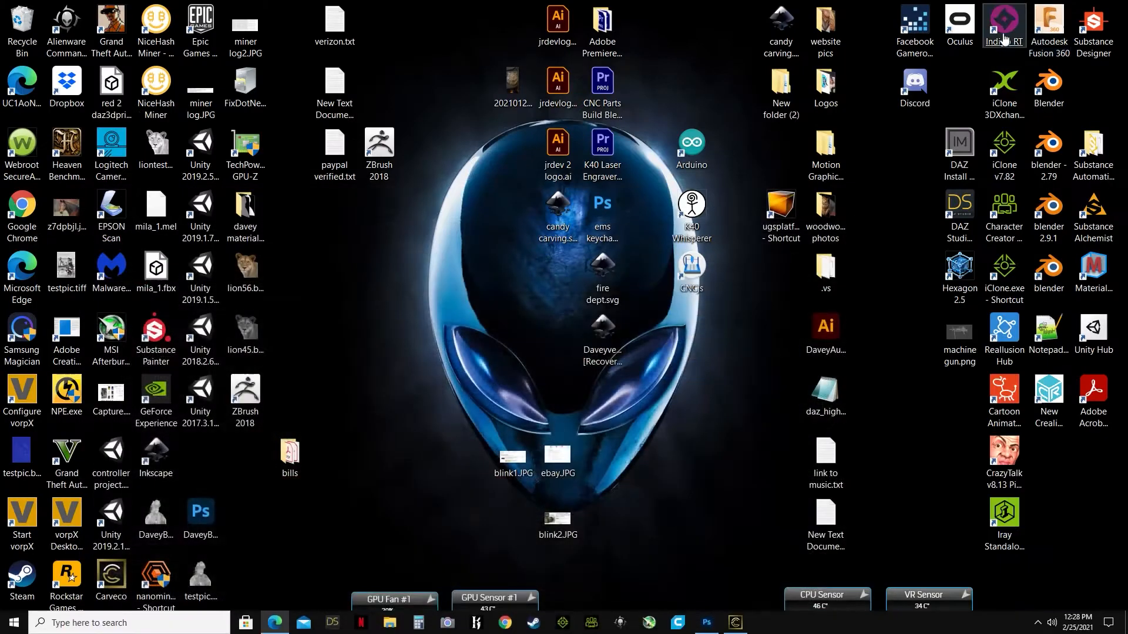
{"action": "left_click", "coordinate": [736, 623]}
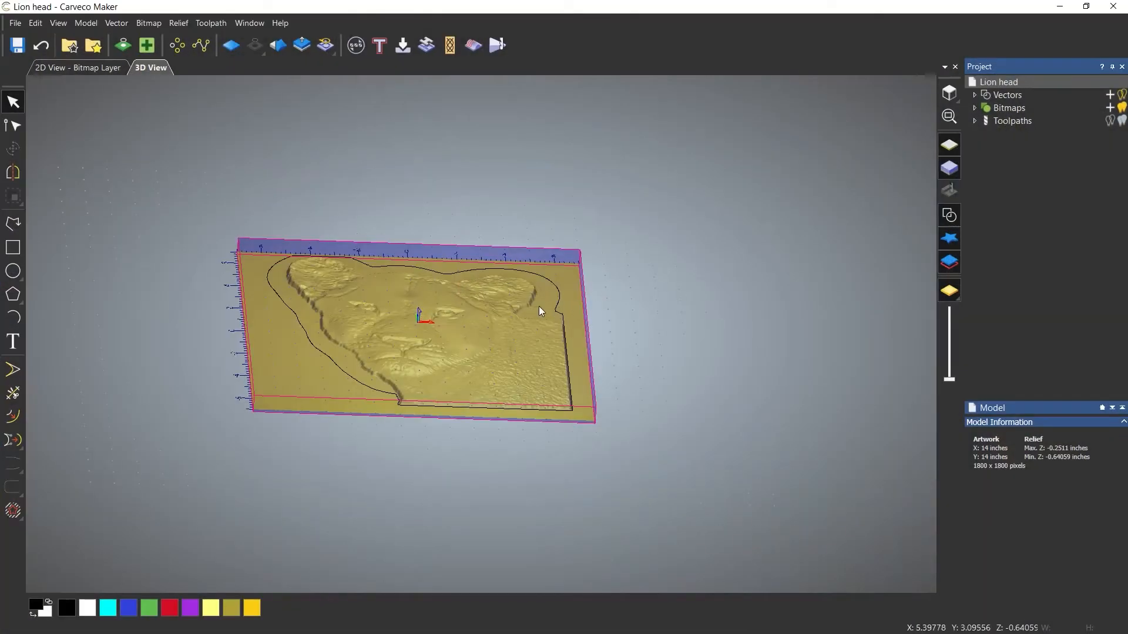
{"action": "left_click", "coordinate": [15, 23]}
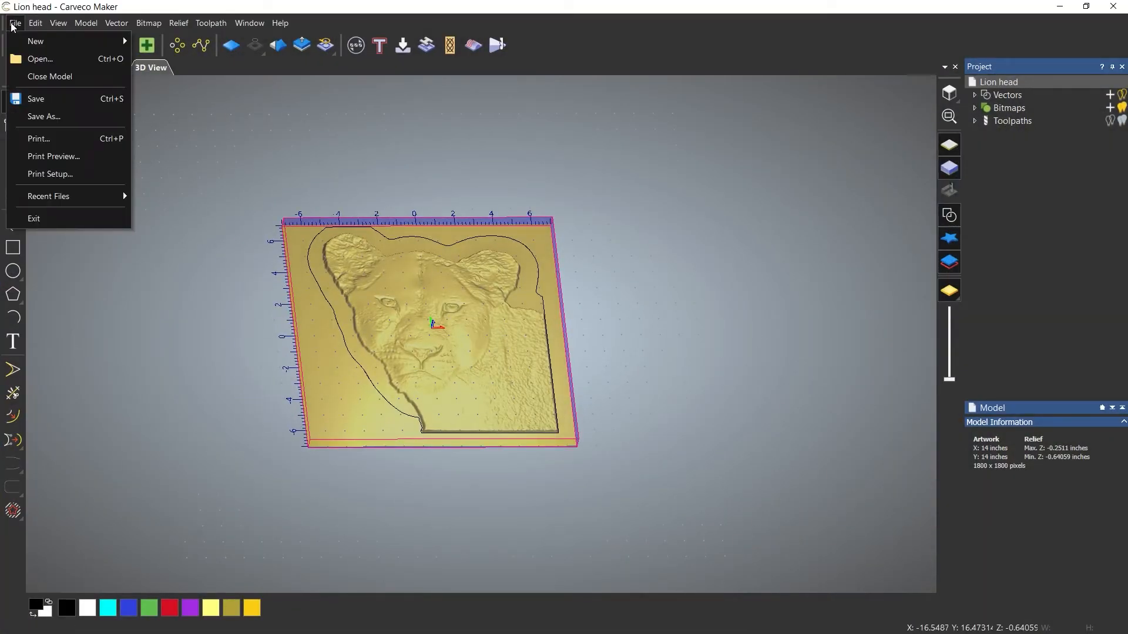
{"action": "mouse_move", "coordinate": [35, 43]}
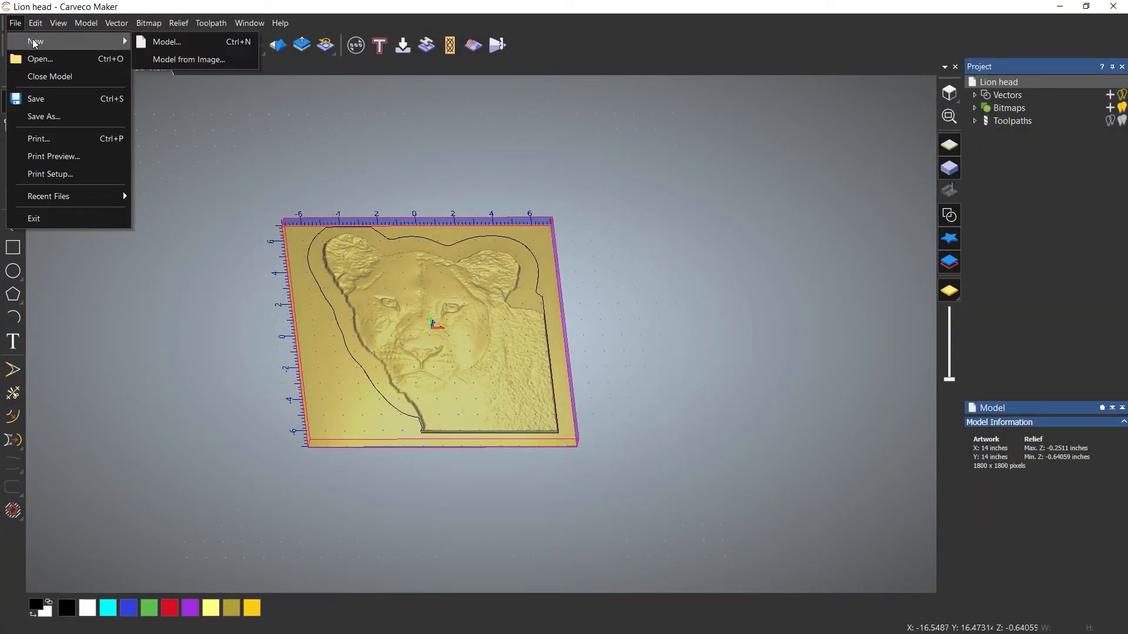
{"action": "left_click", "coordinate": [156, 42]}
{"action": "left_click", "coordinate": [652, 406]}
{"action": "left_click", "coordinate": [568, 352]}
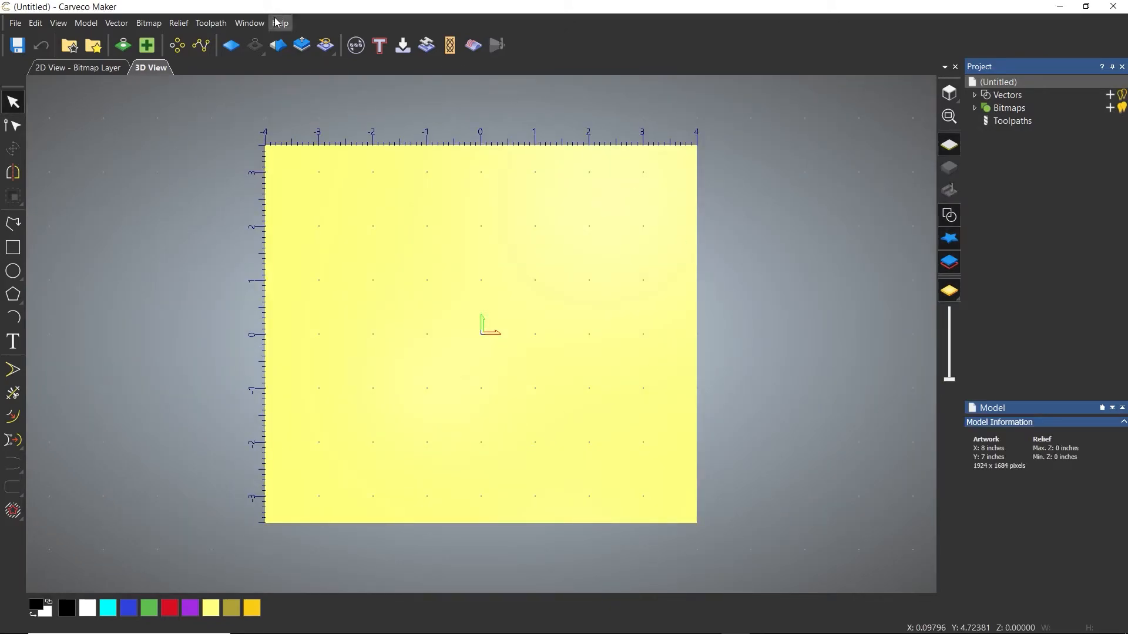
Import the saved lioness bitmap from the Desktop as a relief
{"action": "left_click", "coordinate": [179, 22]}
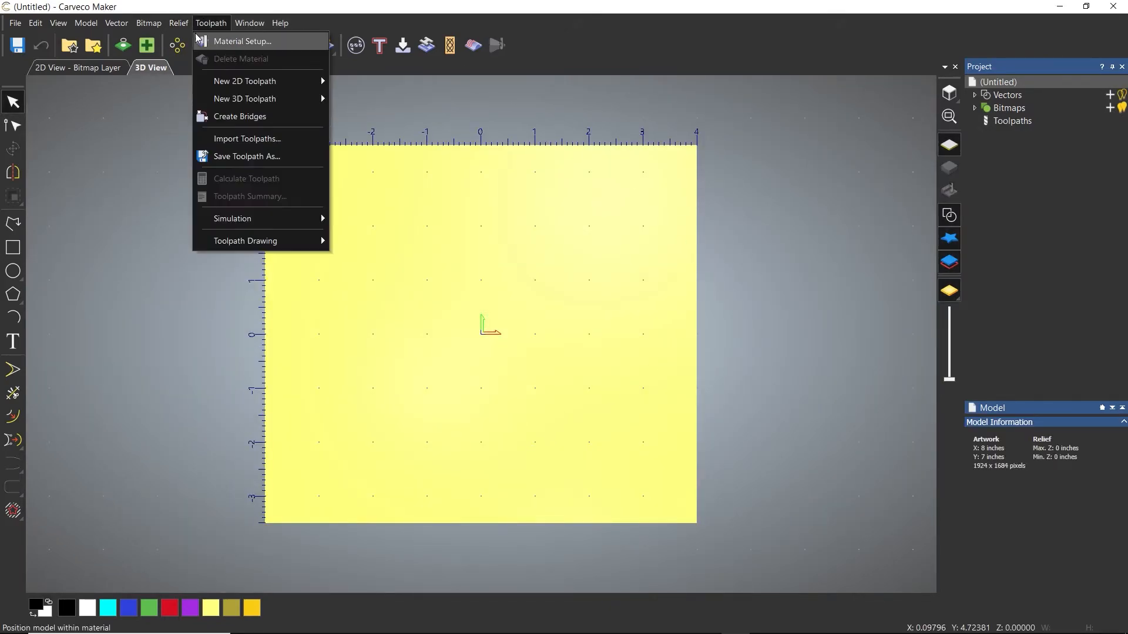
{"action": "mouse_move", "coordinate": [178, 43]}
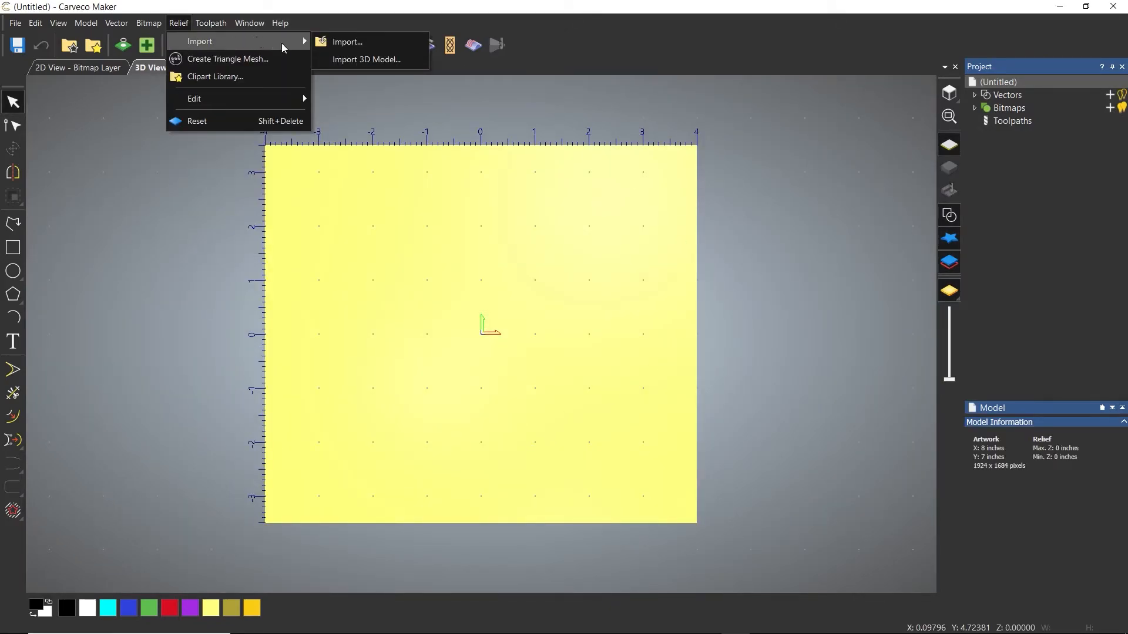
{"action": "left_click", "coordinate": [342, 43]}
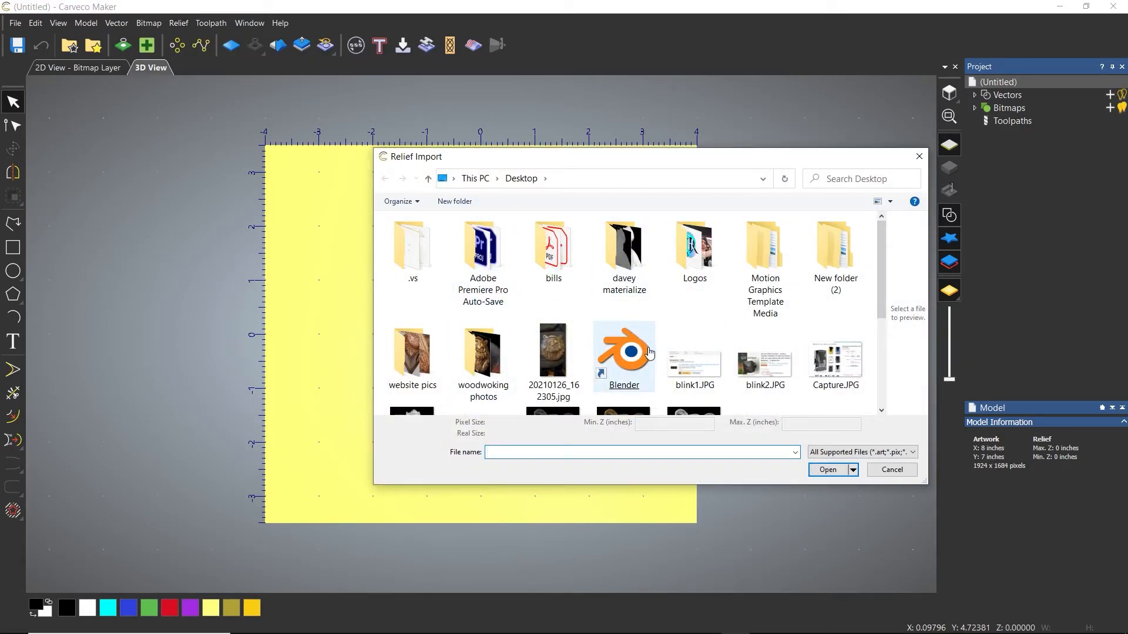
{"action": "scroll", "coordinate": [649, 353], "scroll_direction": "down", "scroll_amount": 1}
{"action": "double_click", "coordinate": [672, 395]}
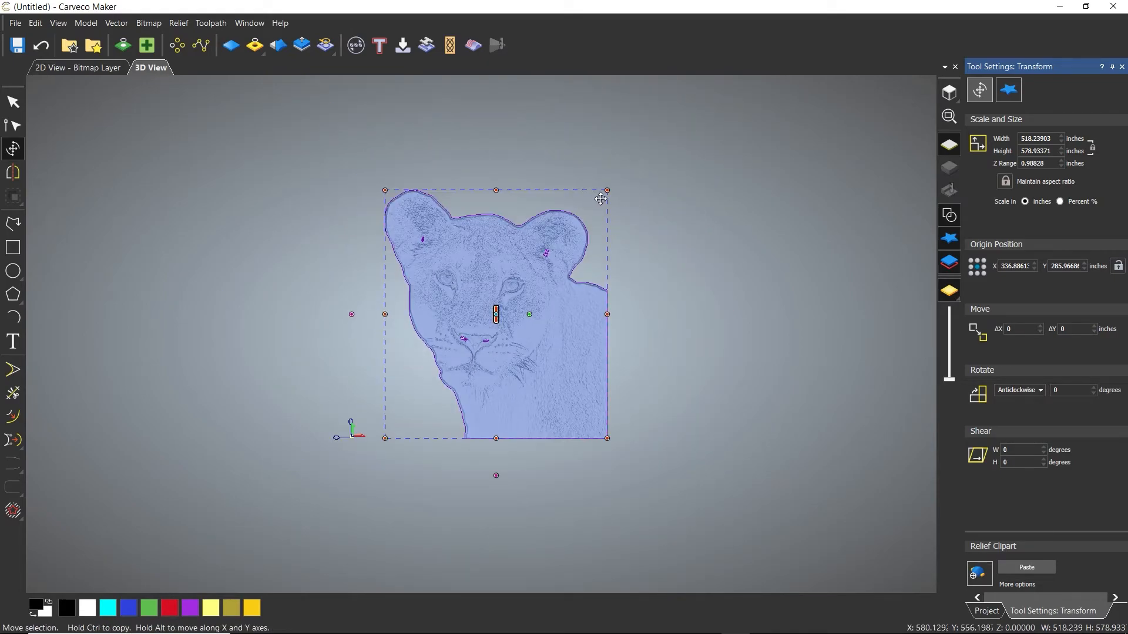
Shrink the imported lioness relief to about 6.11 x 6.82 inches, centre it on the model and paste it in place
{"action": "left_click_drag", "start_coordinate": [607, 190], "coordinate": [401, 416]}
{"action": "scroll", "coordinate": [403, 414], "scroll_direction": "up", "scroll_amount": 10}
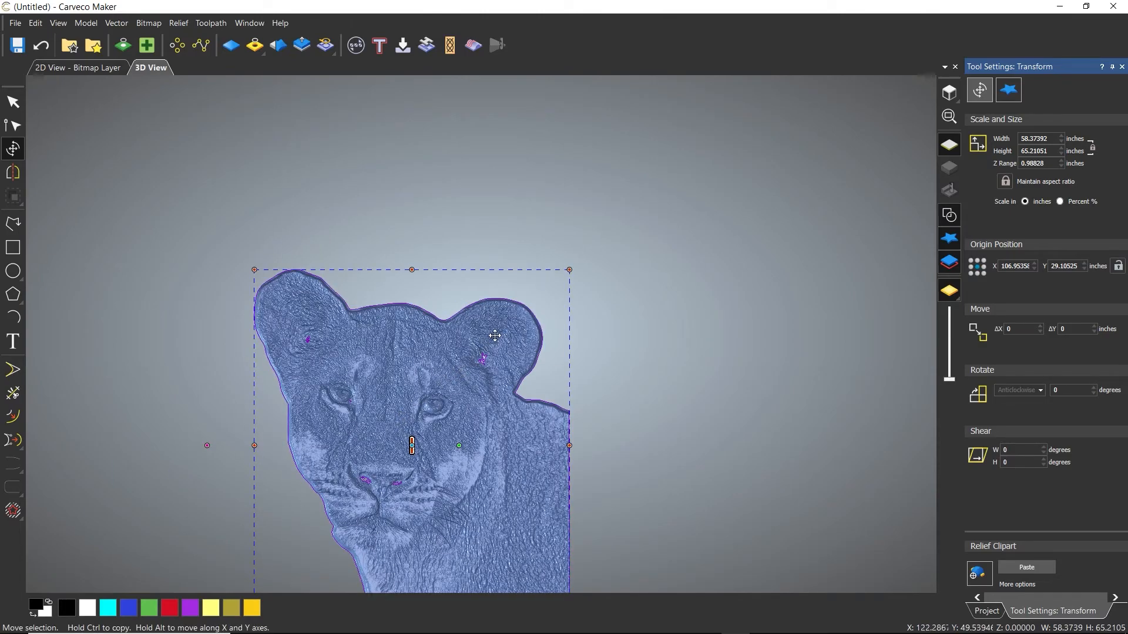
{"action": "key", "text": "F9"}
{"action": "scroll", "coordinate": [279, 389], "scroll_direction": "down", "scroll_amount": 9}
{"action": "scroll", "coordinate": [437, 351], "scroll_direction": "up", "scroll_amount": 9}
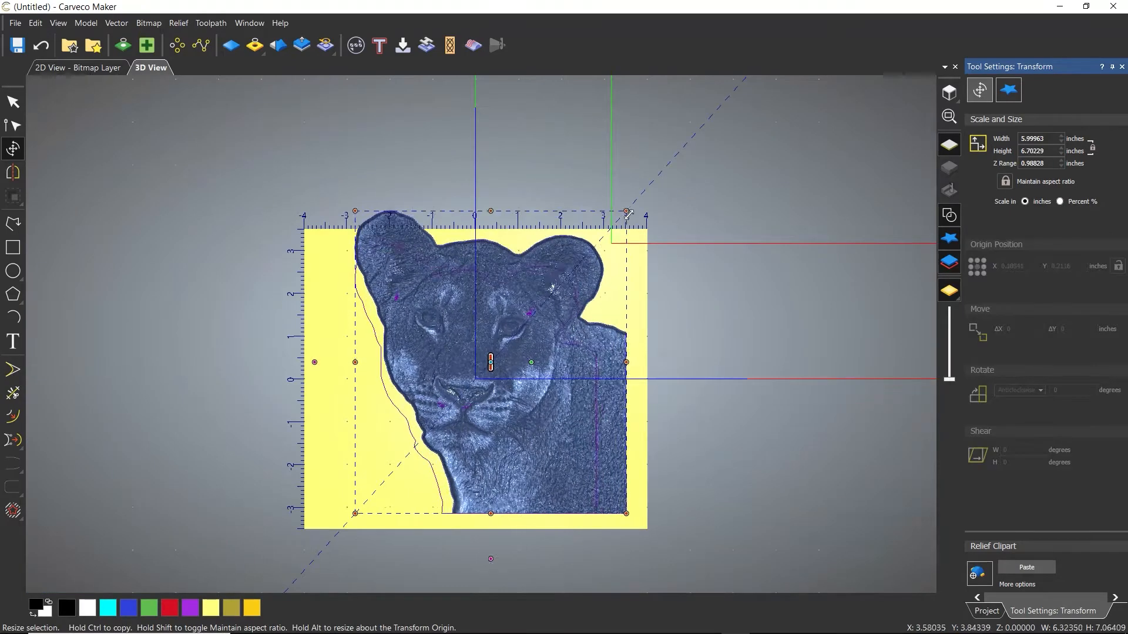
{"action": "left_click_drag", "start_coordinate": [642, 213], "coordinate": [602, 244]}
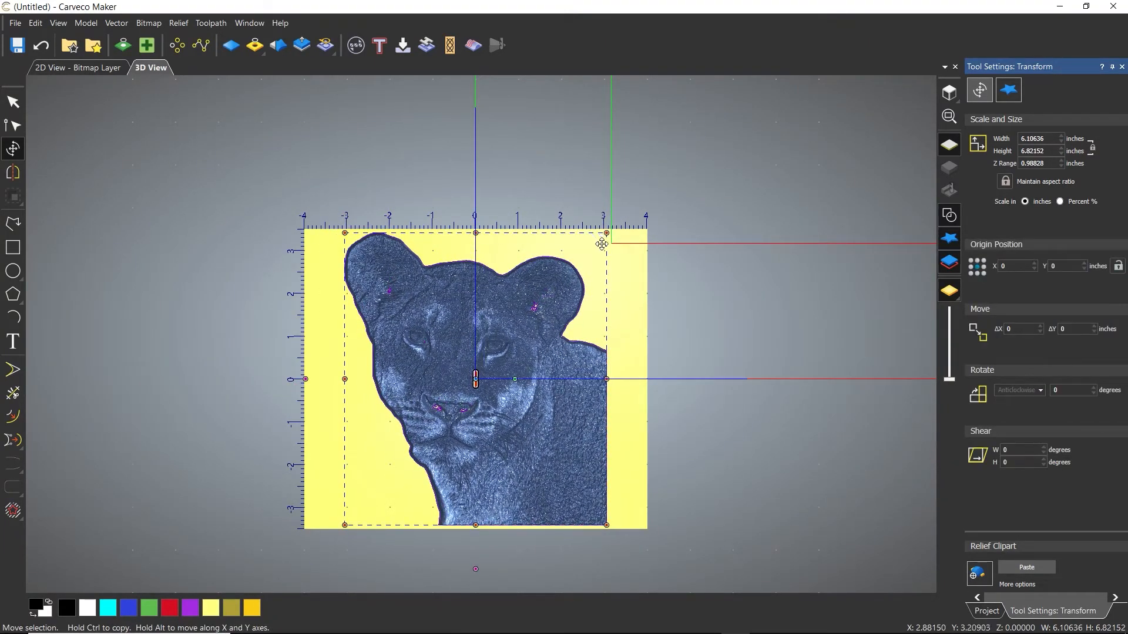
{"action": "left_click", "coordinate": [1015, 565]}
Scale the pasted relief's height down to about 0.155 inches with Scale Relief and apply it
{"action": "left_click_drag", "start_coordinate": [375, 411], "coordinate": [277, 163]}
{"action": "scroll", "coordinate": [428, 360], "scroll_direction": "up", "scroll_amount": 5}
{"action": "left_click", "coordinate": [301, 47]}
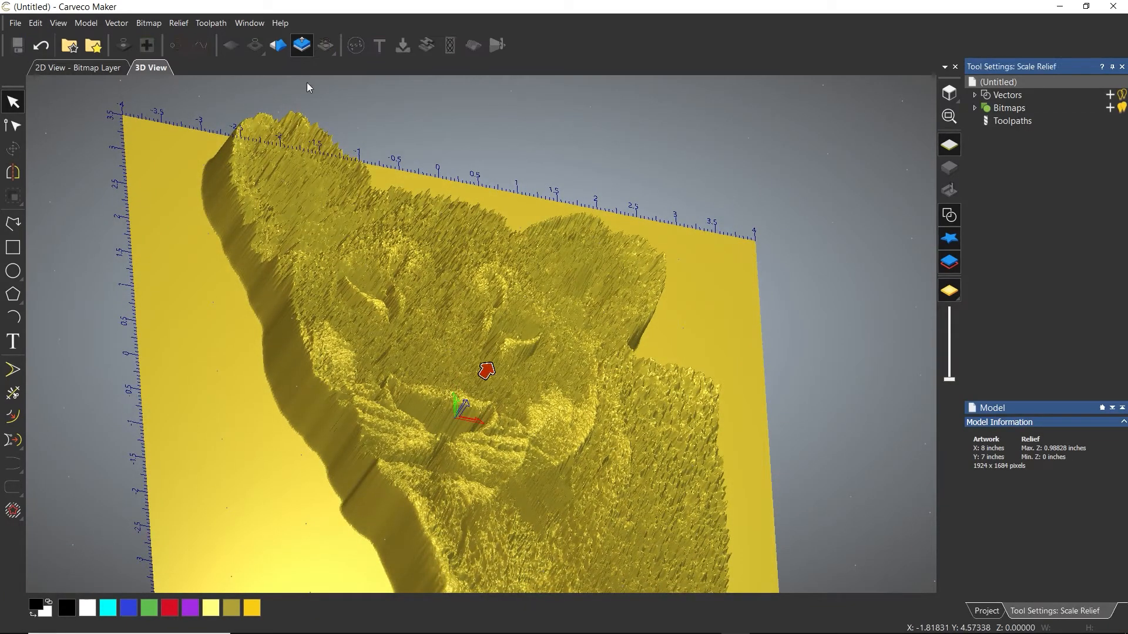
{"action": "left_click_drag", "start_coordinate": [486, 370], "coordinate": [453, 406]}
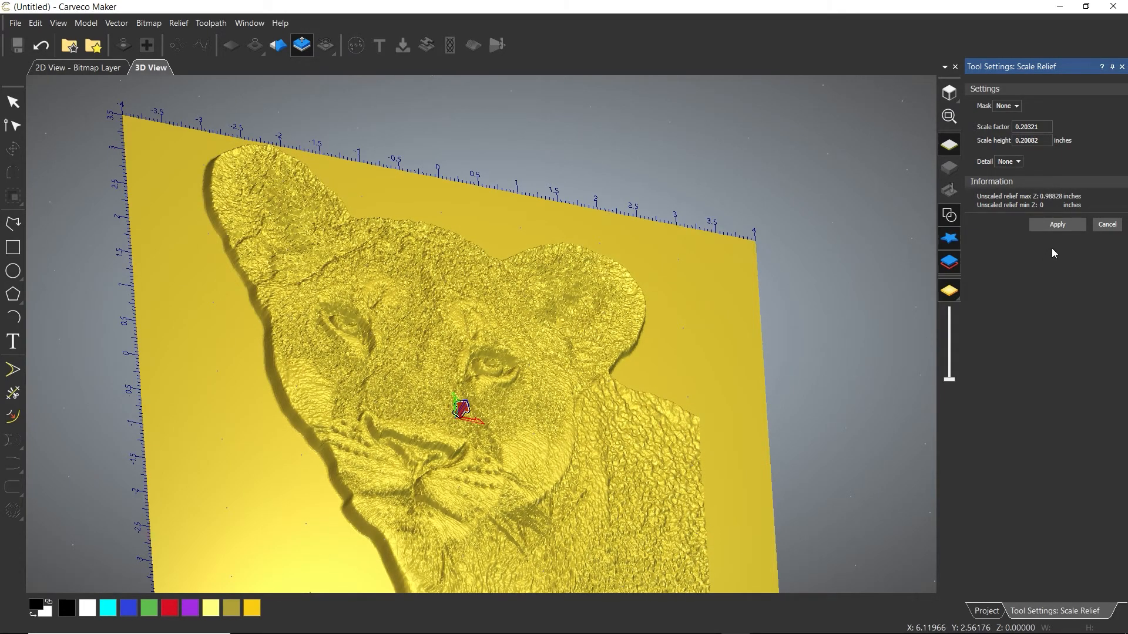
{"action": "left_click", "coordinate": [1059, 229]}
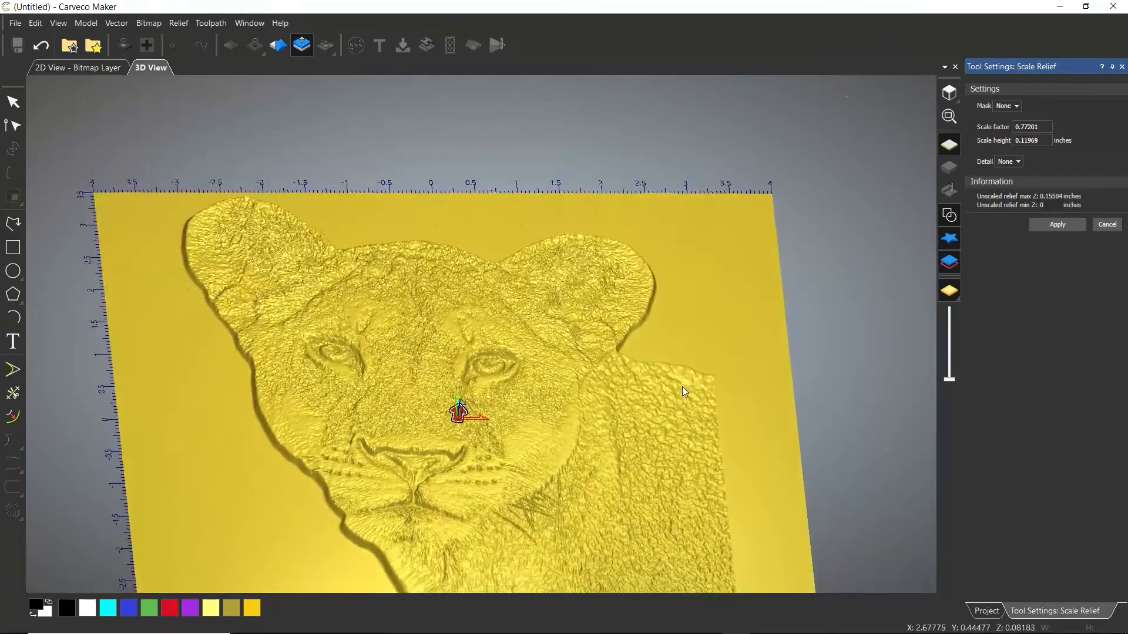
Try a scale height of about 0.168 inches on the relief and inspect the lioness's face from several angles
{"action": "left_click_drag", "start_coordinate": [682, 387], "coordinate": [582, 470]}
{"action": "scroll", "coordinate": [483, 449], "scroll_direction": "down", "scroll_amount": 5}
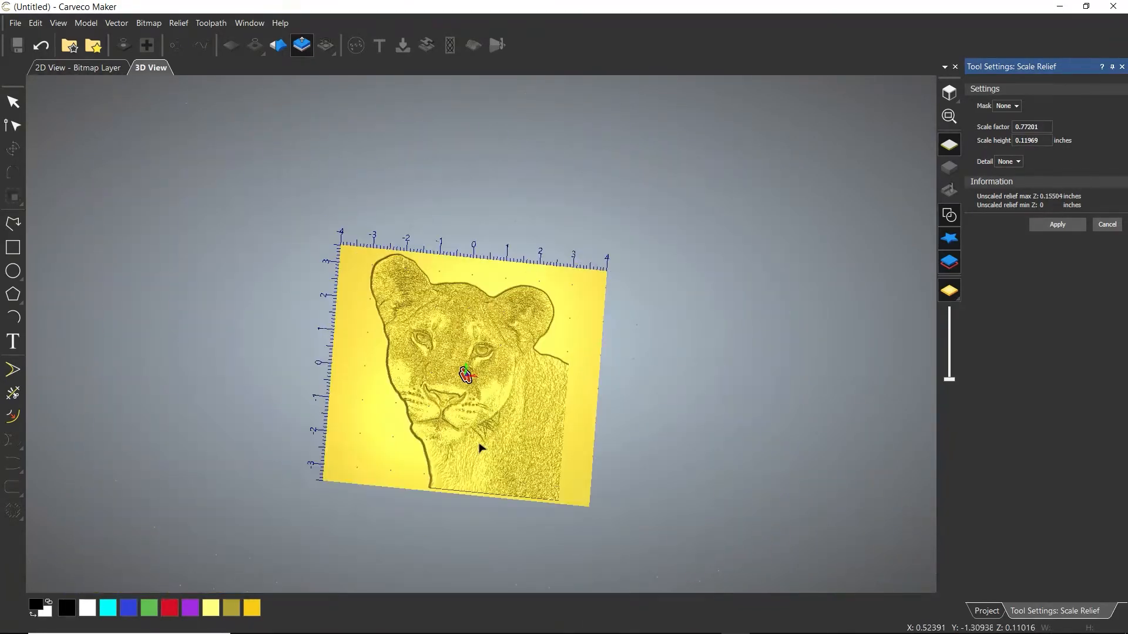
{"action": "left_click_drag", "start_coordinate": [488, 371], "coordinate": [534, 383]}
{"action": "scroll", "coordinate": [533, 383], "scroll_direction": "up", "scroll_amount": 8}
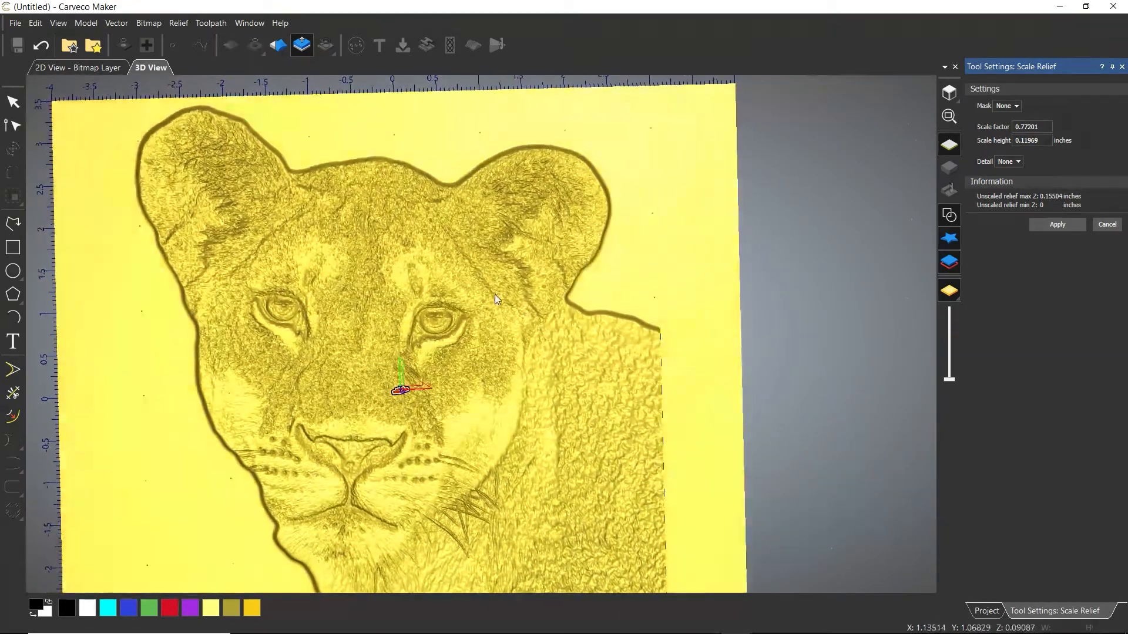
{"action": "left_click_drag", "start_coordinate": [477, 323], "coordinate": [419, 175]}
{"action": "mouse_move", "coordinate": [398, 373]}
{"action": "left_mouse_down"}
{"action": "mouse_move", "coordinate": [370, 323]}
{"action": "mouse_move", "coordinate": [387, 371]}
{"action": "mouse_move", "coordinate": [383, 304]}
{"action": "mouse_move", "coordinate": [403, 385]}
{"action": "mouse_move", "coordinate": [382, 322]}
{"action": "mouse_move", "coordinate": [397, 371]}
{"action": "left_mouse_up"}
{"action": "left_click_drag", "start_coordinate": [416, 309], "coordinate": [386, 380]}
{"action": "left_click_drag", "start_coordinate": [370, 281], "coordinate": [541, 260]}
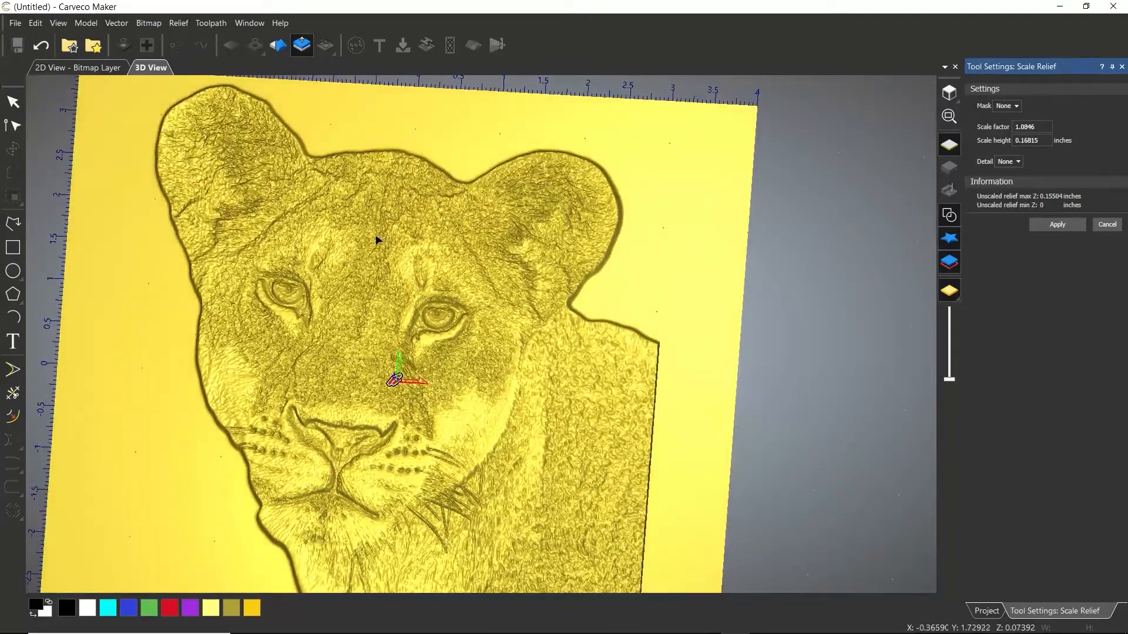
{"action": "scroll", "coordinate": [376, 239], "scroll_direction": "down", "scroll_amount": 2}
{"action": "scroll", "coordinate": [364, 254], "scroll_direction": "up", "scroll_amount": 1}
{"action": "left_click_drag", "start_coordinate": [365, 255], "coordinate": [337, 378]}
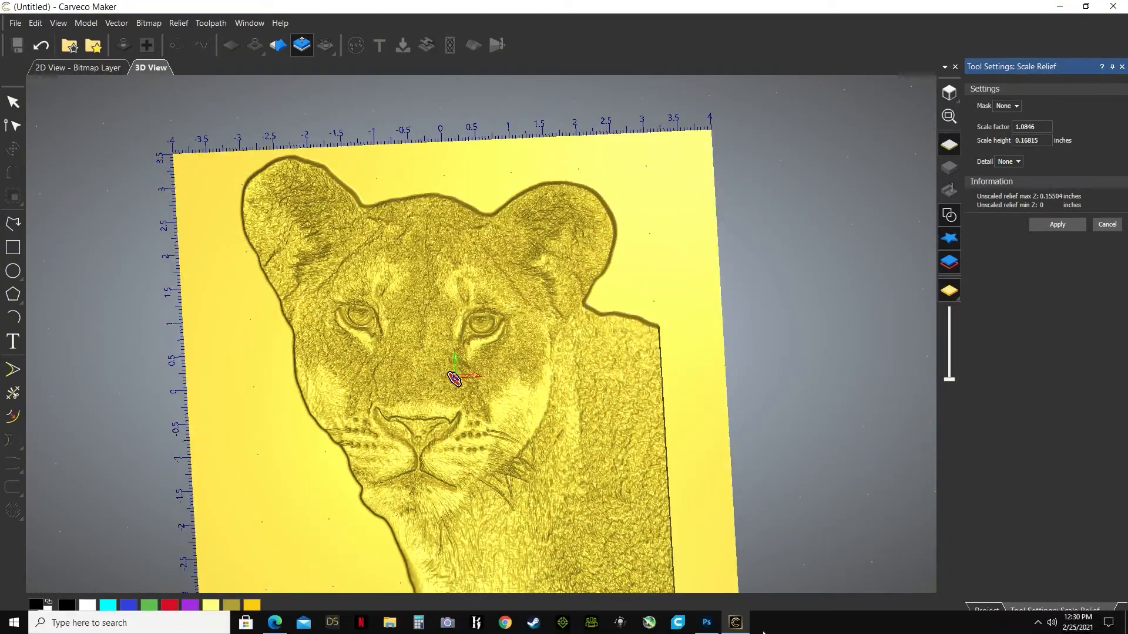
Check the greyscale image in Photoshop, return to Carveco Maker and examine the relief's surface texture and facial detail up close
{"action": "left_click", "coordinate": [707, 622]}
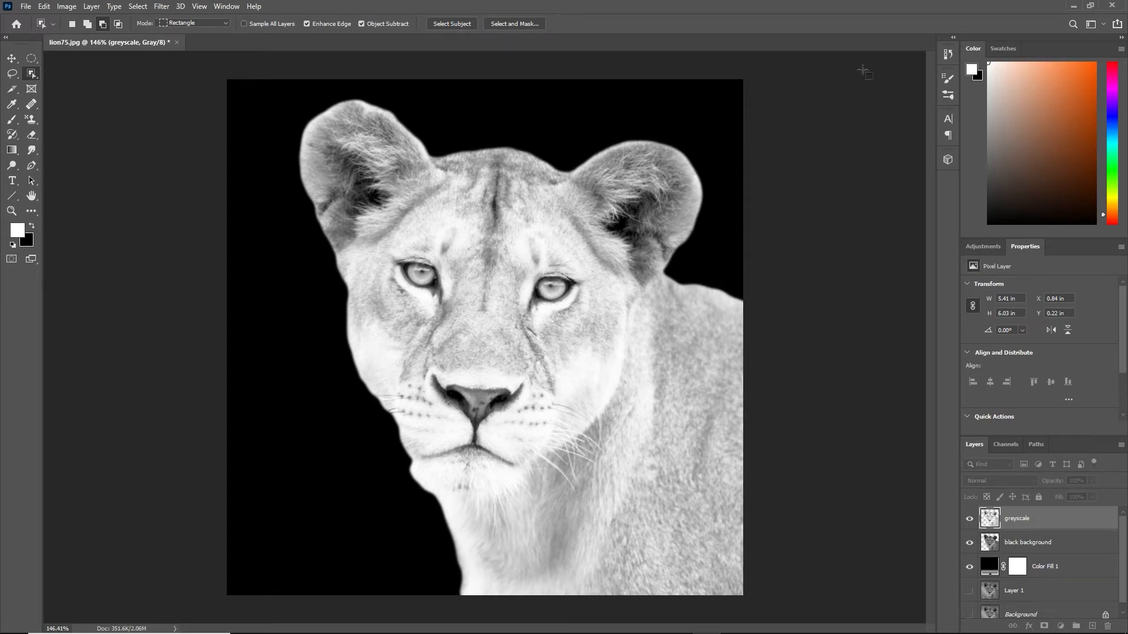
{"action": "left_click", "coordinate": [1073, 7]}
{"action": "left_click_drag", "start_coordinate": [480, 288], "coordinate": [541, 291]}
{"action": "left_click_drag", "start_coordinate": [416, 500], "coordinate": [424, 413]}
{"action": "scroll", "coordinate": [507, 344], "scroll_direction": "up", "scroll_amount": 3}
{"action": "left_click_drag", "start_coordinate": [478, 345], "coordinate": [520, 303]}
{"action": "scroll", "coordinate": [411, 399], "scroll_direction": "down", "scroll_amount": 4}
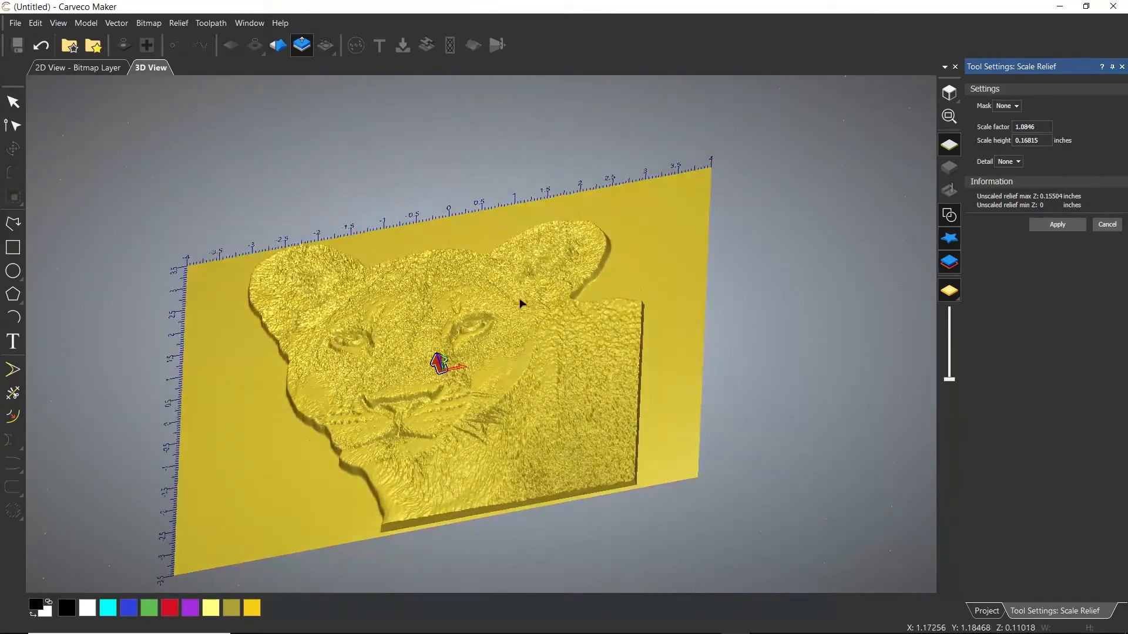
{"action": "left_click_drag", "start_coordinate": [312, 360], "coordinate": [412, 287]}
{"action": "scroll", "coordinate": [422, 338], "scroll_direction": "up", "scroll_amount": 4}
{"action": "left_click_drag", "start_coordinate": [476, 420], "coordinate": [499, 393]}
{"action": "left_click_drag", "start_coordinate": [668, 390], "coordinate": [811, 452]}
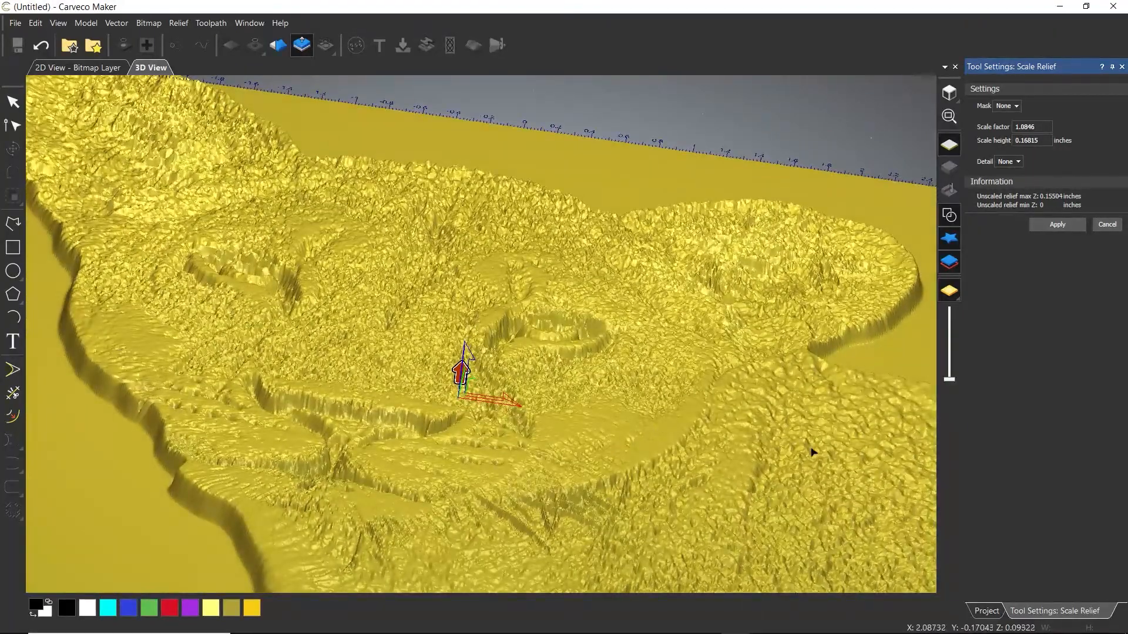
Exaggerate the relief's scale height to about 0.754 inches and inspect the depth around the eye, nose and mouth
{"action": "scroll", "coordinate": [623, 438], "scroll_direction": "down", "scroll_amount": 3}
{"action": "left_click_drag", "start_coordinate": [645, 396], "coordinate": [692, 472]}
{"action": "scroll", "coordinate": [442, 347], "scroll_direction": "down", "scroll_amount": 2}
{"action": "left_click_drag", "start_coordinate": [464, 361], "coordinate": [496, 449]}
{"action": "scroll", "coordinate": [531, 448], "scroll_direction": "up", "scroll_amount": 5}
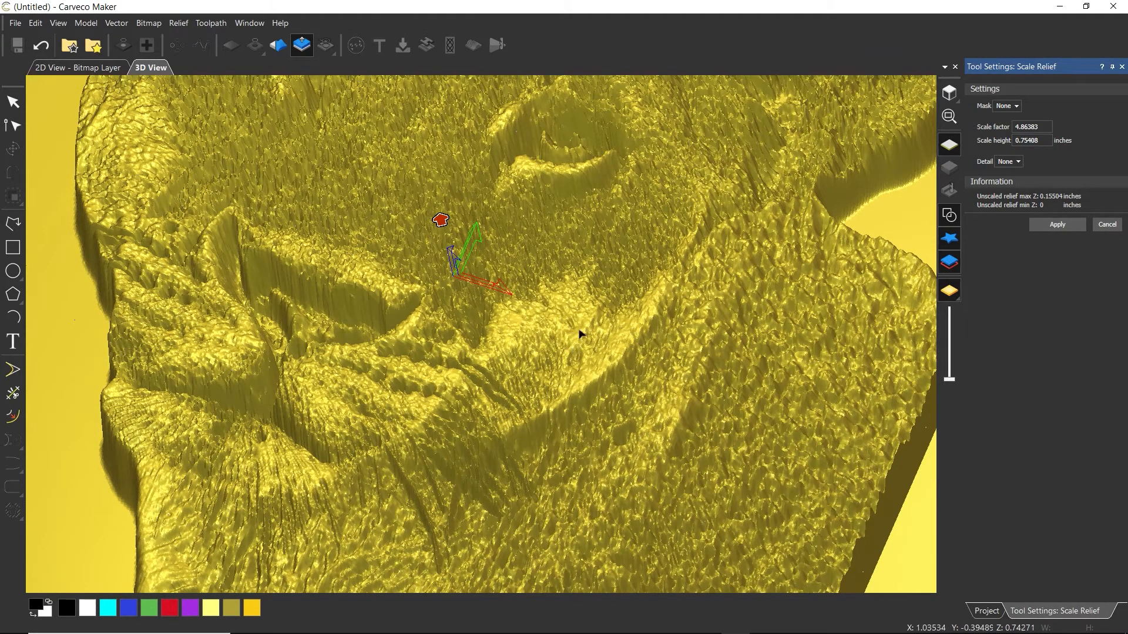
Lower the relief's scale height to about 0.243 inches and view the face at a low angle
{"action": "scroll", "coordinate": [600, 296], "scroll_direction": "down", "scroll_amount": 5}
{"action": "left_click_drag", "start_coordinate": [465, 291], "coordinate": [593, 252]}
{"action": "left_click_drag", "start_coordinate": [432, 396], "coordinate": [506, 310]}
{"action": "scroll", "coordinate": [506, 312], "scroll_direction": "up", "scroll_amount": 4}
{"action": "left_click_drag", "start_coordinate": [451, 384], "coordinate": [541, 312]}
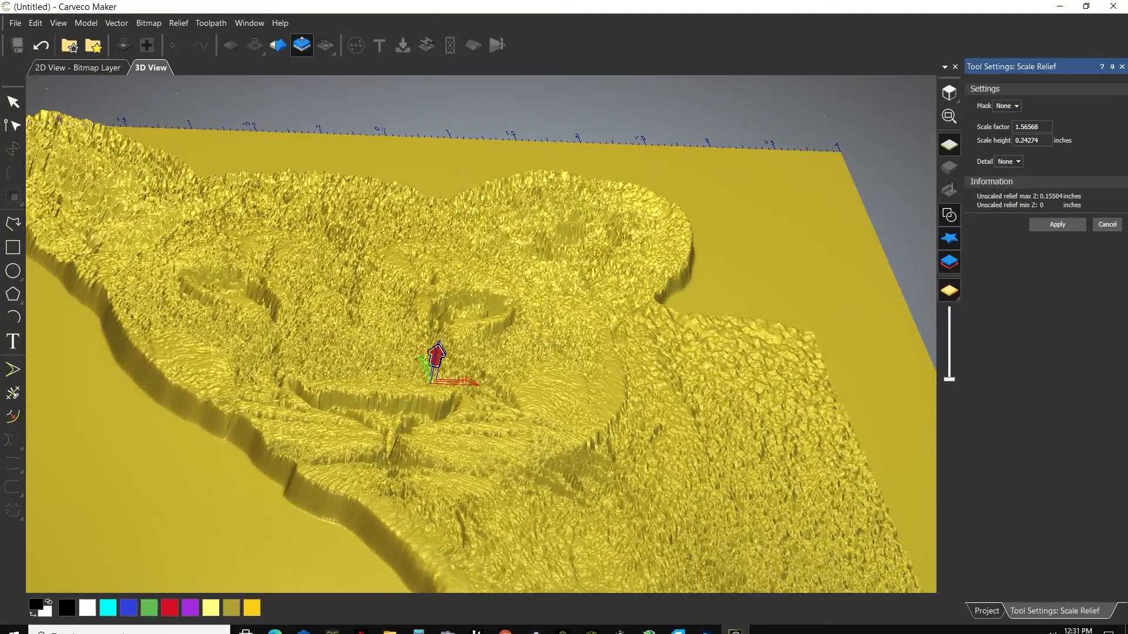
Switch to the browser and look over the JRDevelopment channel's uploads, focusing on the video about creating a 3D relief from a picture
{"action": "left_click", "coordinate": [275, 622]}
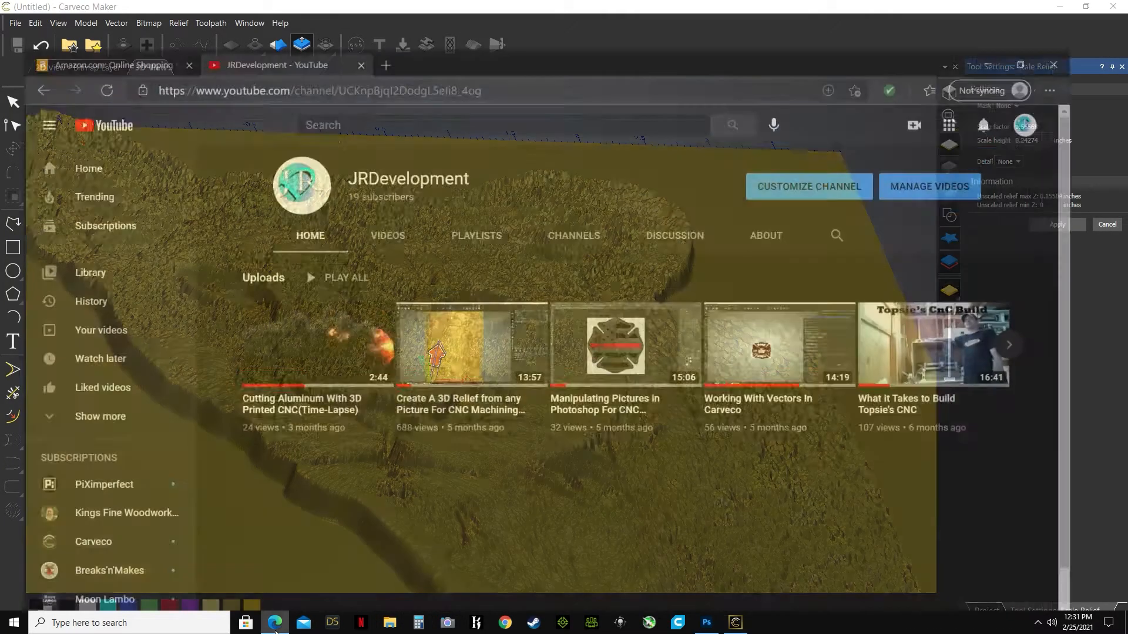
{"action": "mouse_move", "coordinate": [491, 327]}
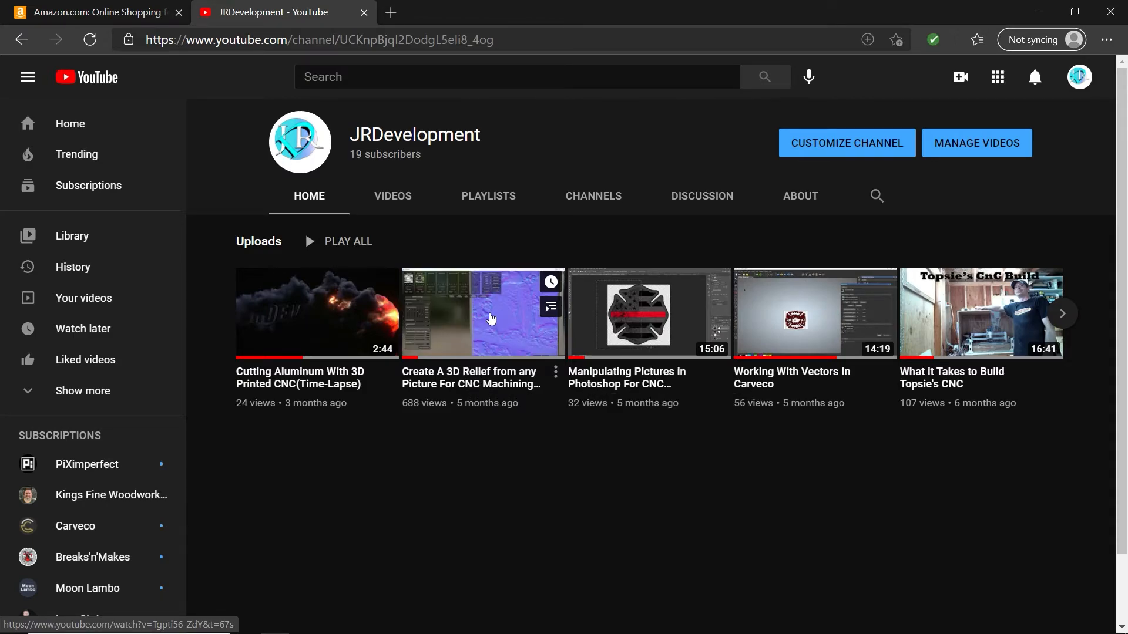
{"action": "scroll", "coordinate": [491, 318], "scroll_direction": "down", "scroll_amount": 2}
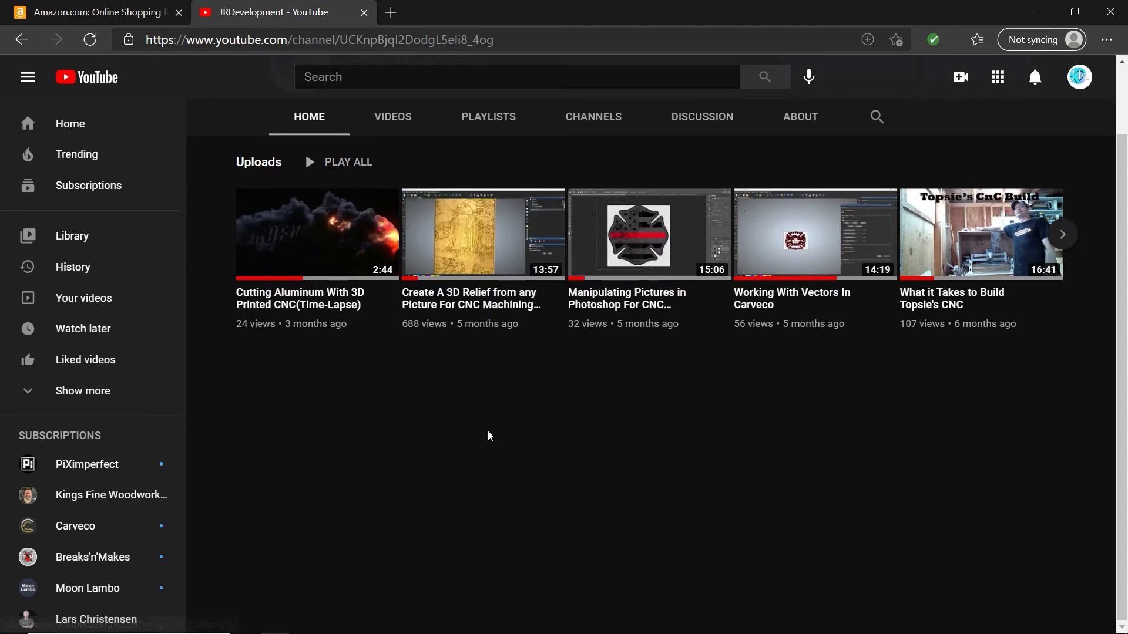
{"action": "scroll", "coordinate": [485, 382], "scroll_direction": "up", "scroll_amount": 2}
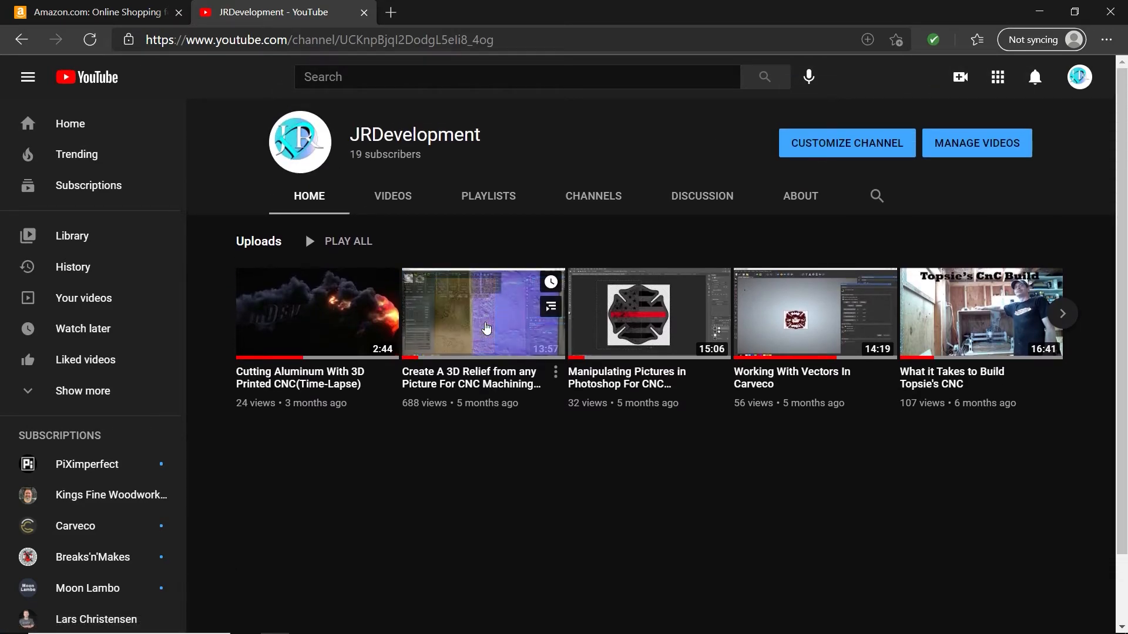
{"action": "scroll", "coordinate": [485, 328], "scroll_direction": "down", "scroll_amount": 2}
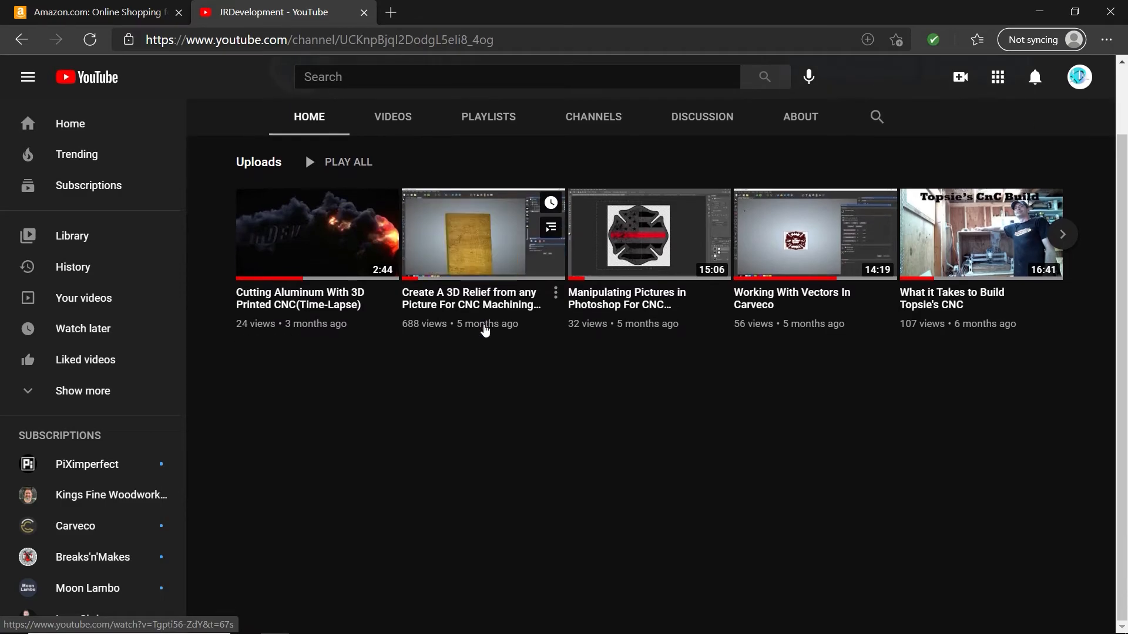
{"action": "scroll", "coordinate": [484, 328], "scroll_direction": "up", "scroll_amount": 2}
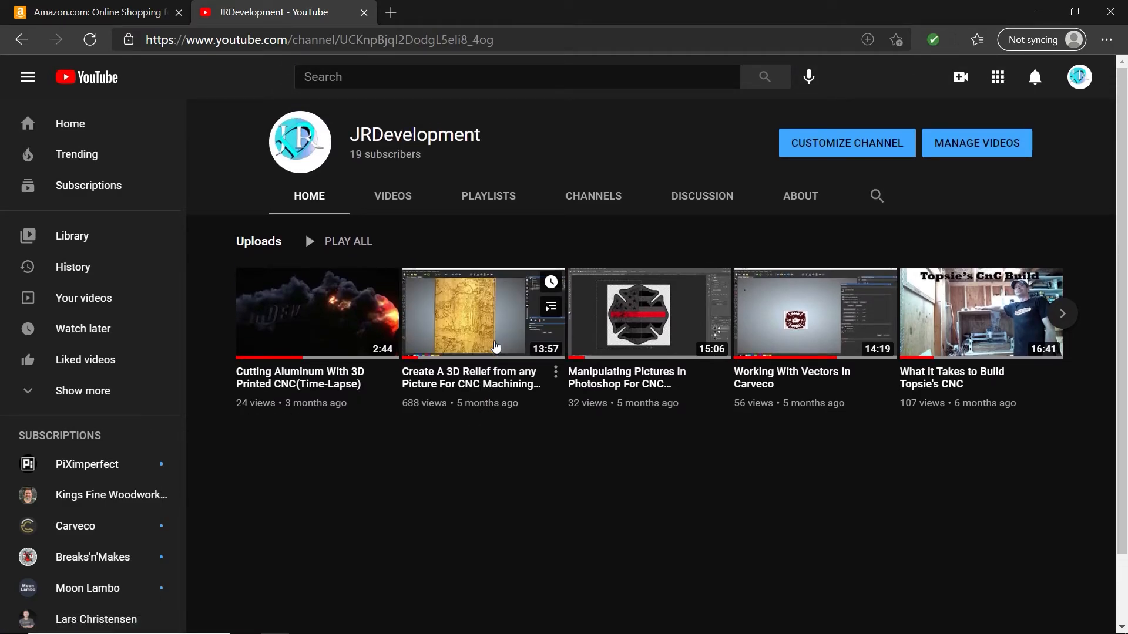
{"action": "mouse_move", "coordinate": [465, 395]}
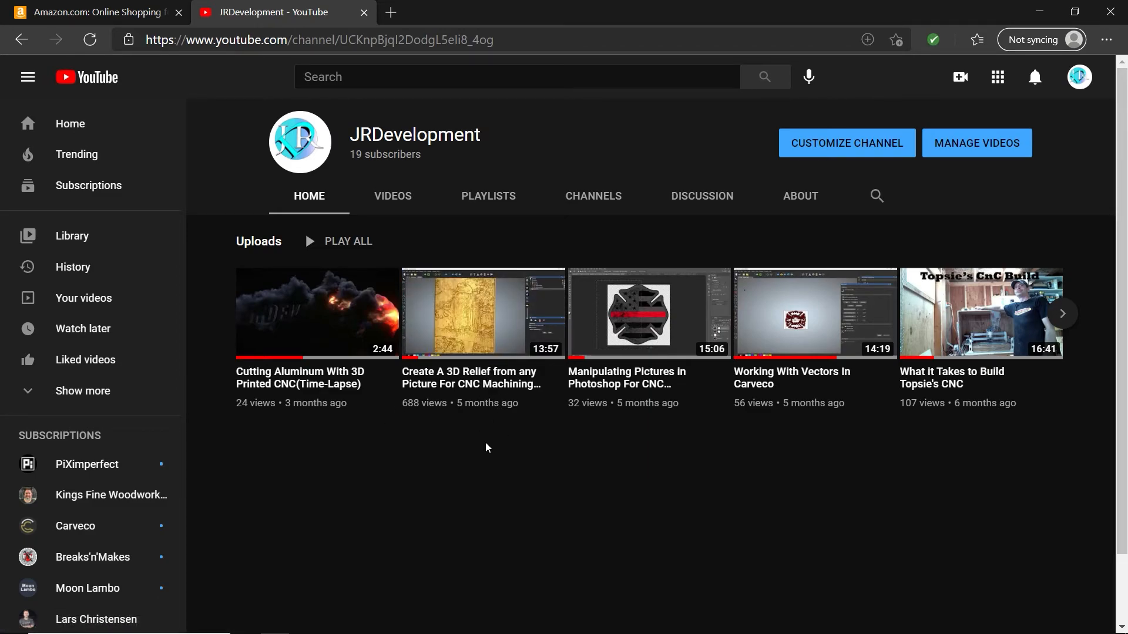
Check the greyscale image in Photoshop, then return to Carveco Maker and raise the relief's scale height to about 0.458 inches
{"action": "left_click", "coordinate": [706, 623]}
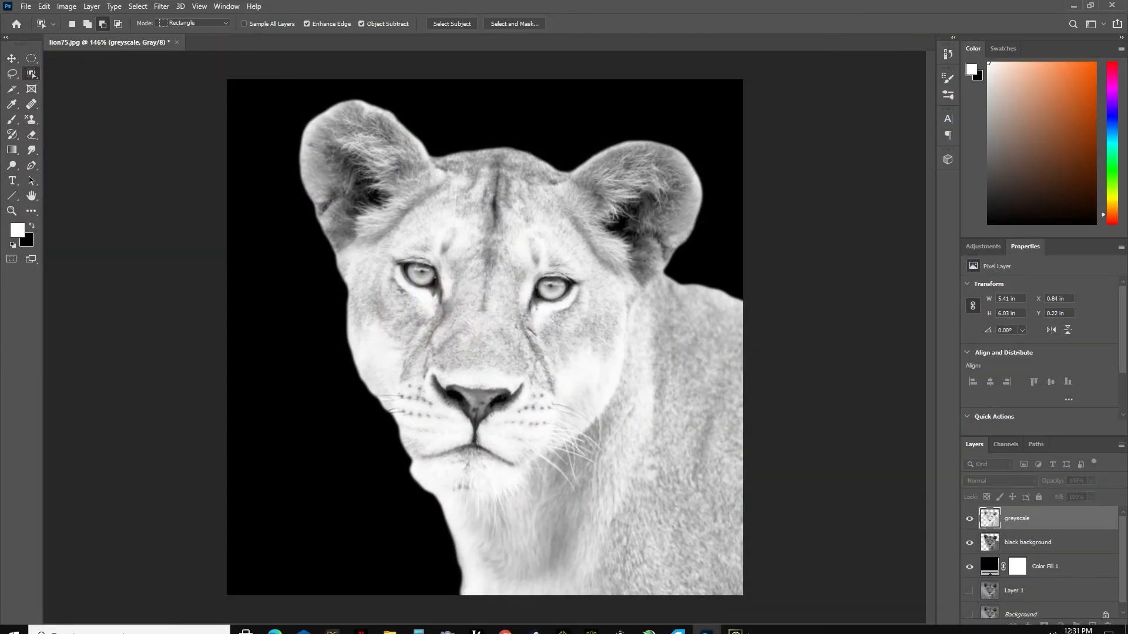
{"action": "left_click", "coordinate": [734, 623]}
{"action": "mouse_move", "coordinate": [477, 440]}
{"action": "left_mouse_down"}
{"action": "mouse_move", "coordinate": [501, 350]}
{"action": "mouse_move", "coordinate": [491, 318]}
{"action": "mouse_move", "coordinate": [527, 378]}
{"action": "mouse_move", "coordinate": [516, 322]}
{"action": "mouse_move", "coordinate": [481, 410]}
{"action": "mouse_move", "coordinate": [492, 436]}
{"action": "left_mouse_up"}
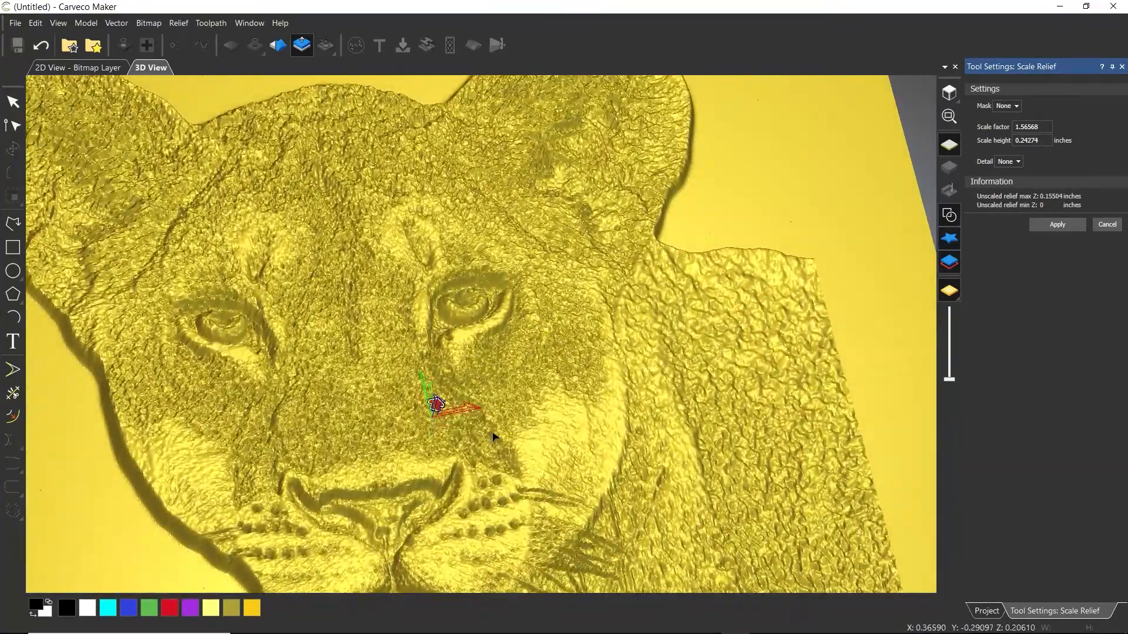
{"action": "left_click_drag", "start_coordinate": [437, 406], "coordinate": [441, 391]}
{"action": "left_click_drag", "start_coordinate": [610, 375], "coordinate": [566, 390]}
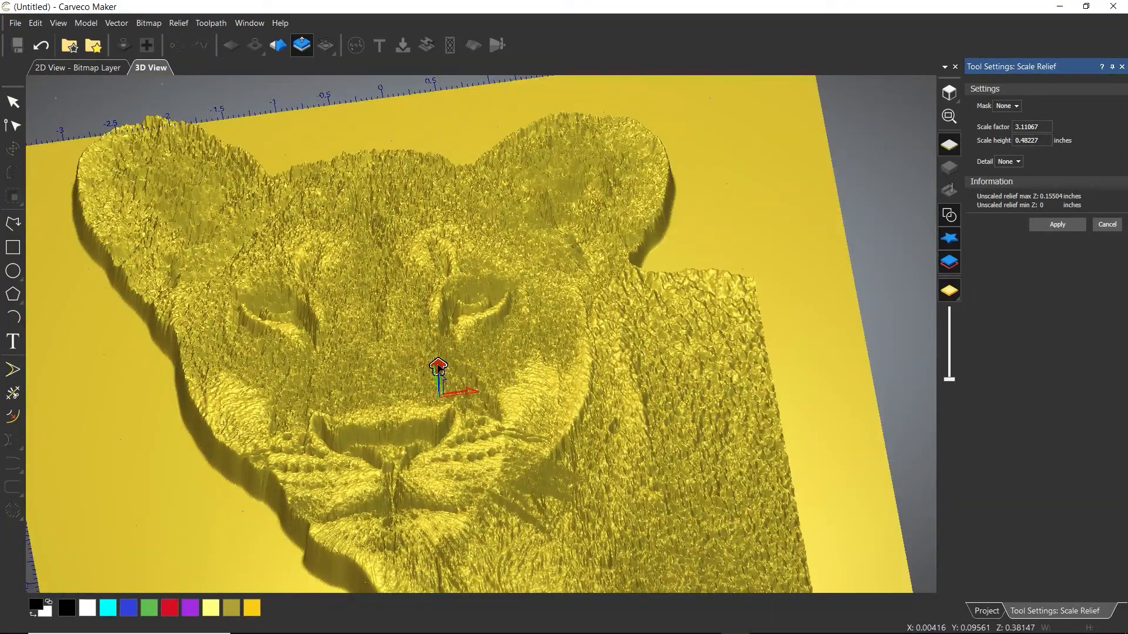
{"action": "left_click_drag", "start_coordinate": [438, 367], "coordinate": [438, 372]}
View the whole lioness relief from above, first at a distance and again closer up, to judge its overall detail
{"action": "left_click_drag", "start_coordinate": [557, 310], "coordinate": [650, 386]}
{"action": "scroll", "coordinate": [640, 318], "scroll_direction": "down", "scroll_amount": 5}
{"action": "left_click_drag", "start_coordinate": [642, 320], "coordinate": [551, 431]}
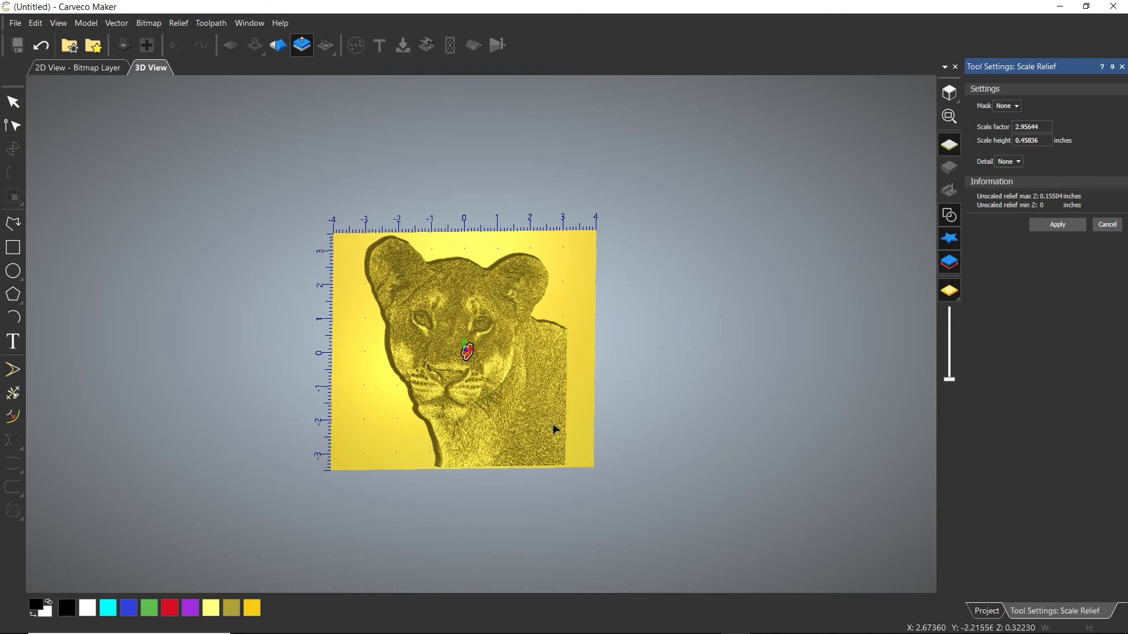
{"action": "scroll", "coordinate": [511, 388], "scroll_direction": "down", "scroll_amount": 1}
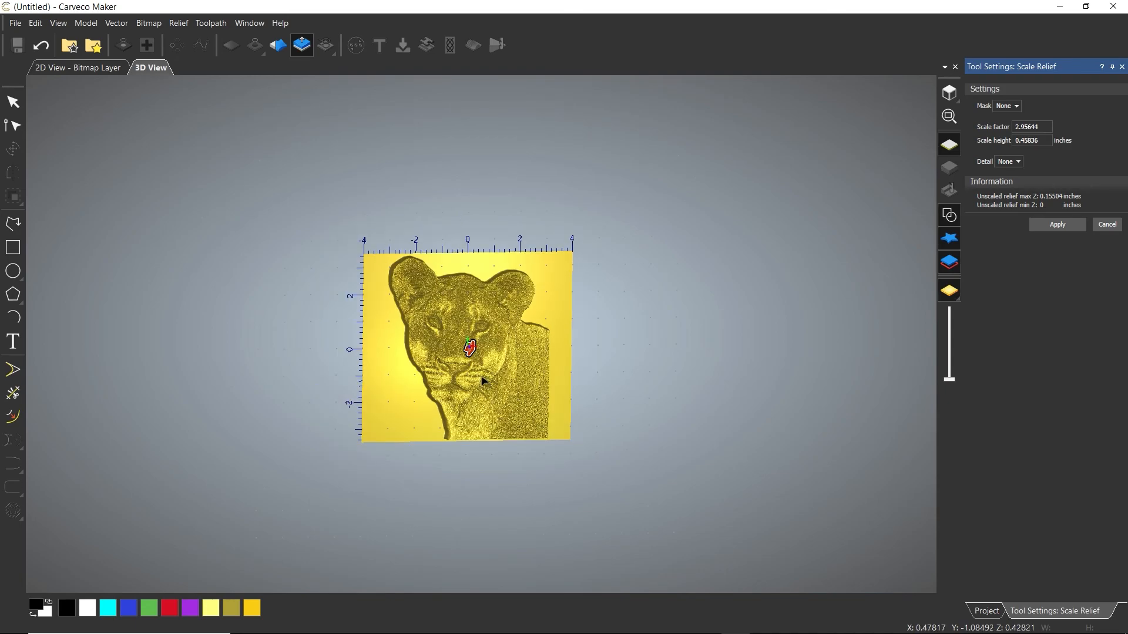
{"action": "scroll", "coordinate": [484, 383], "scroll_direction": "up", "scroll_amount": 4}
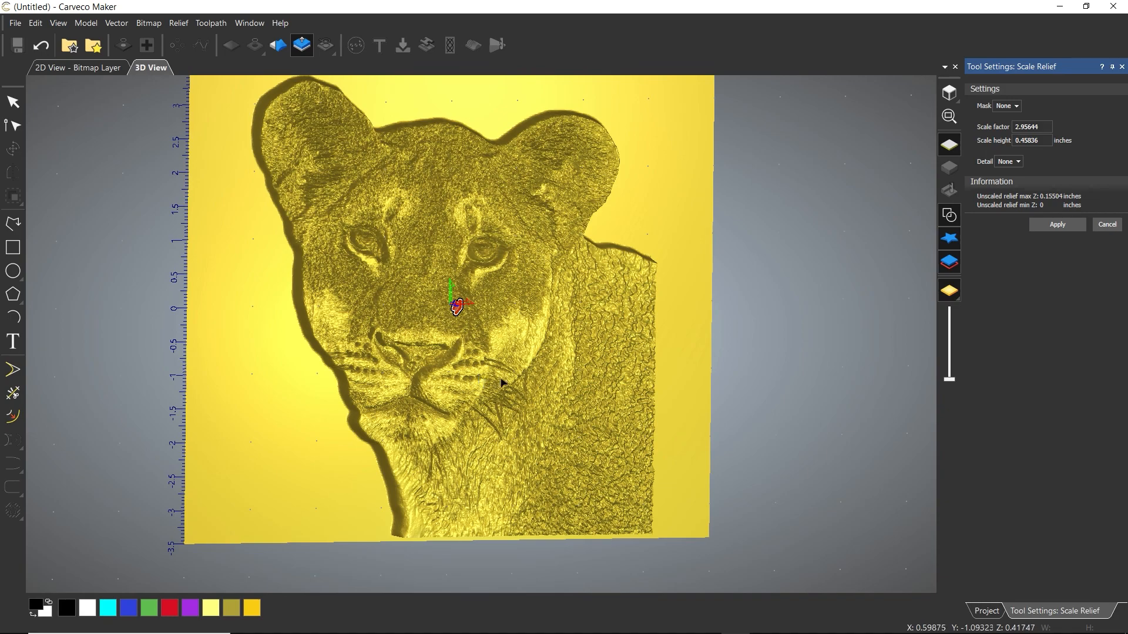